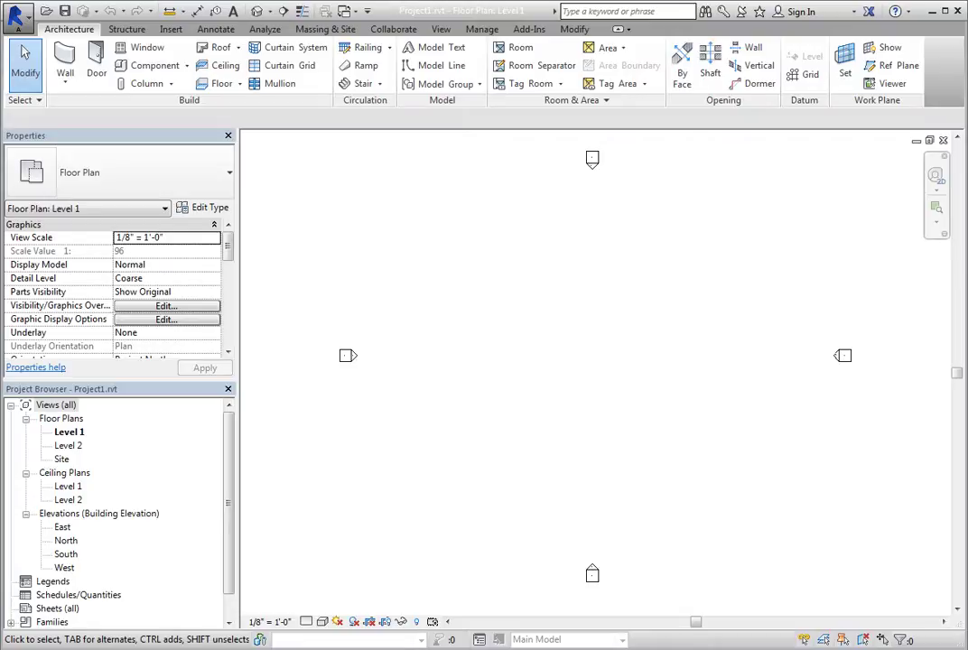
Step: Sketch four Generic 8" walls as a rectangle, about 49' by 50'-6", corner to corner
click(69, 56)
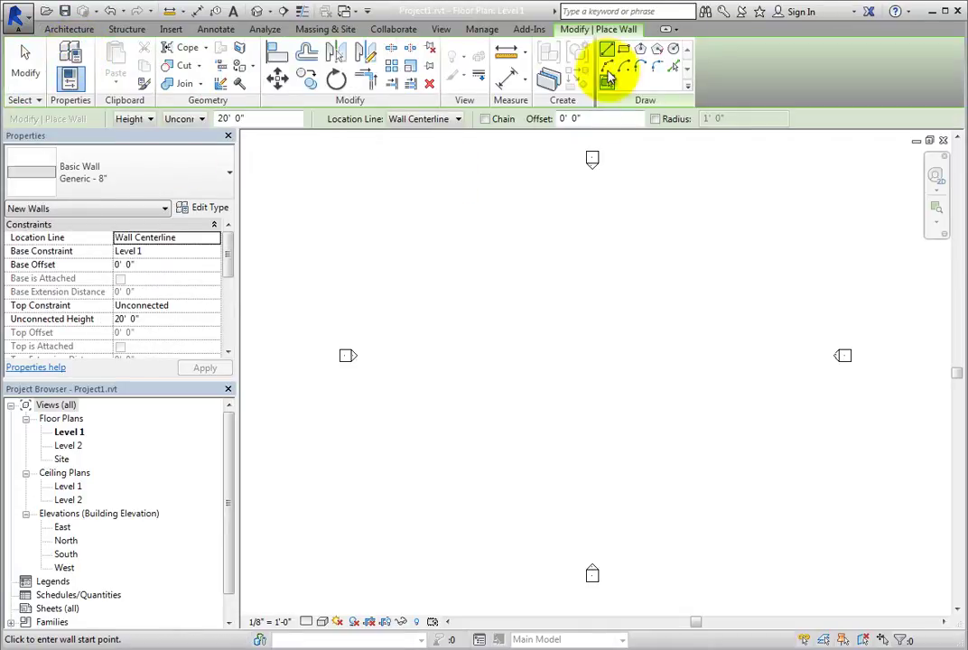
click(623, 49)
click(526, 295)
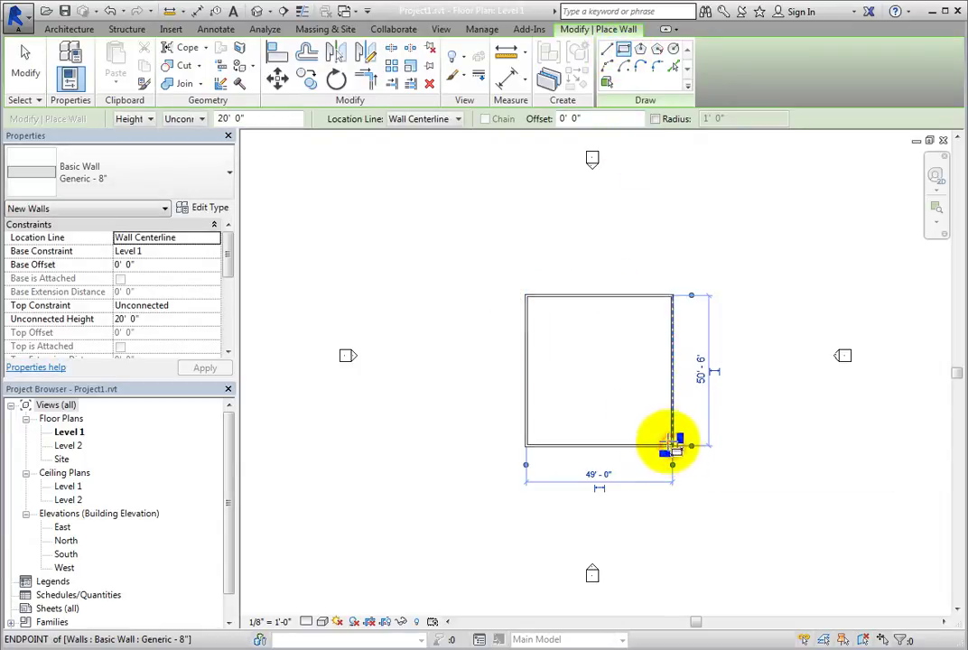
click(673, 444)
key(Escape)
key(Escape)
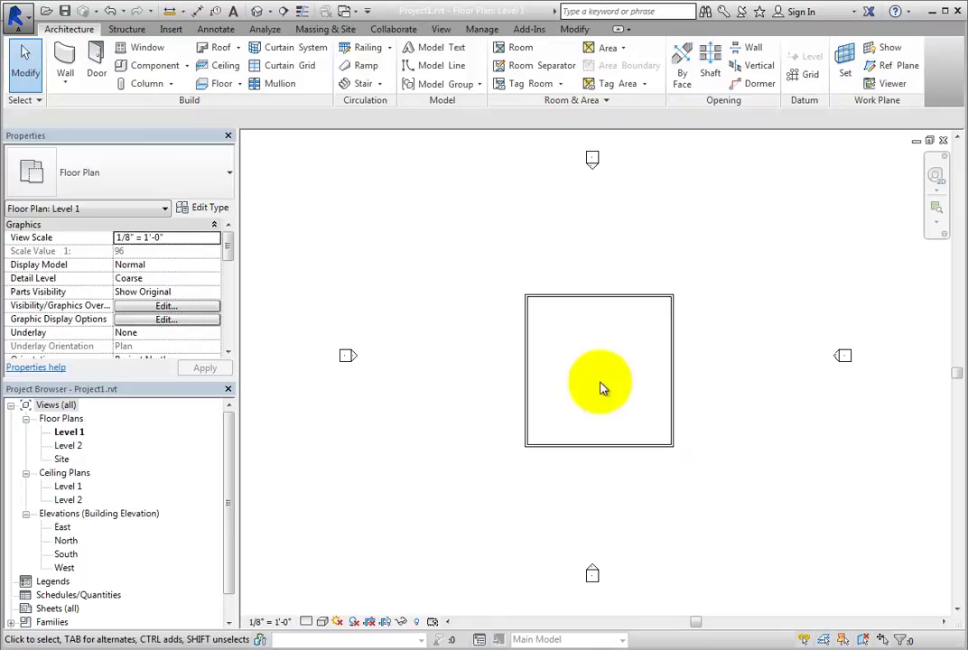
scroll(604, 388, up, 4)
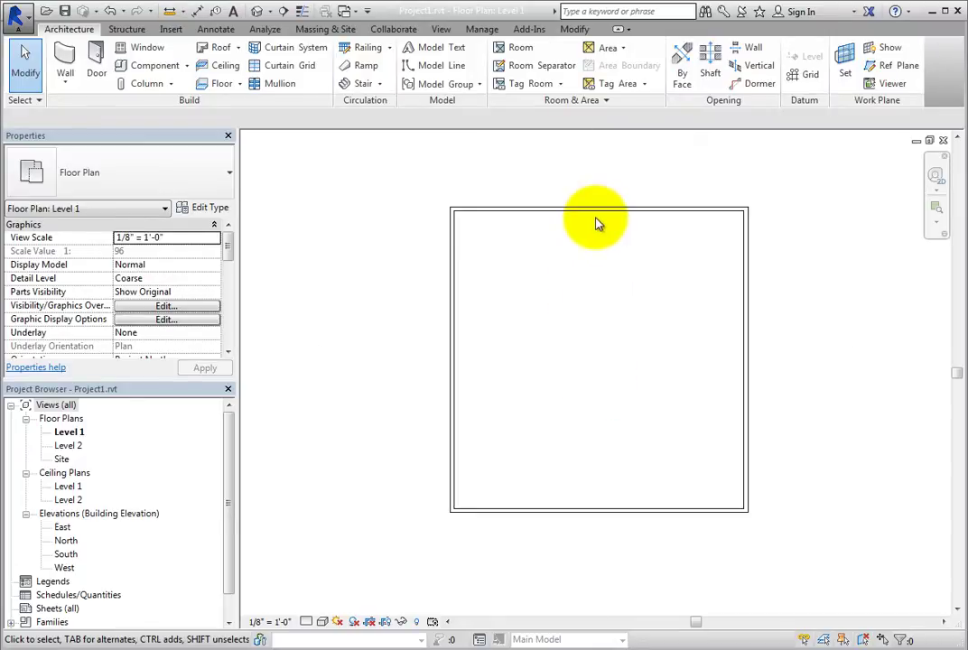
Step: Pin the rectangle's top wall in place, then reselect and deselect it to check
click(600, 210)
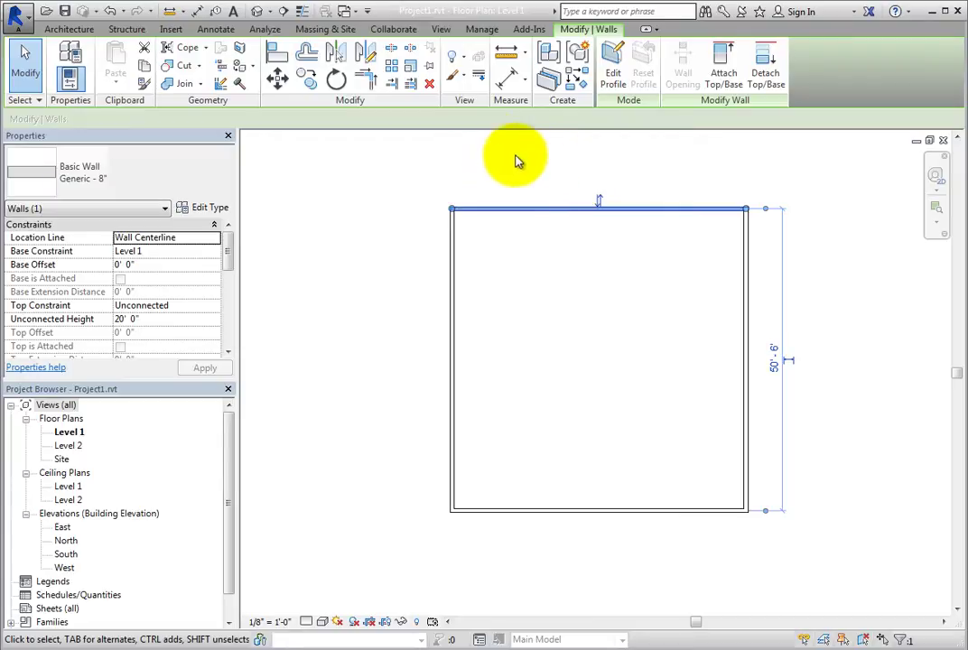
click(431, 76)
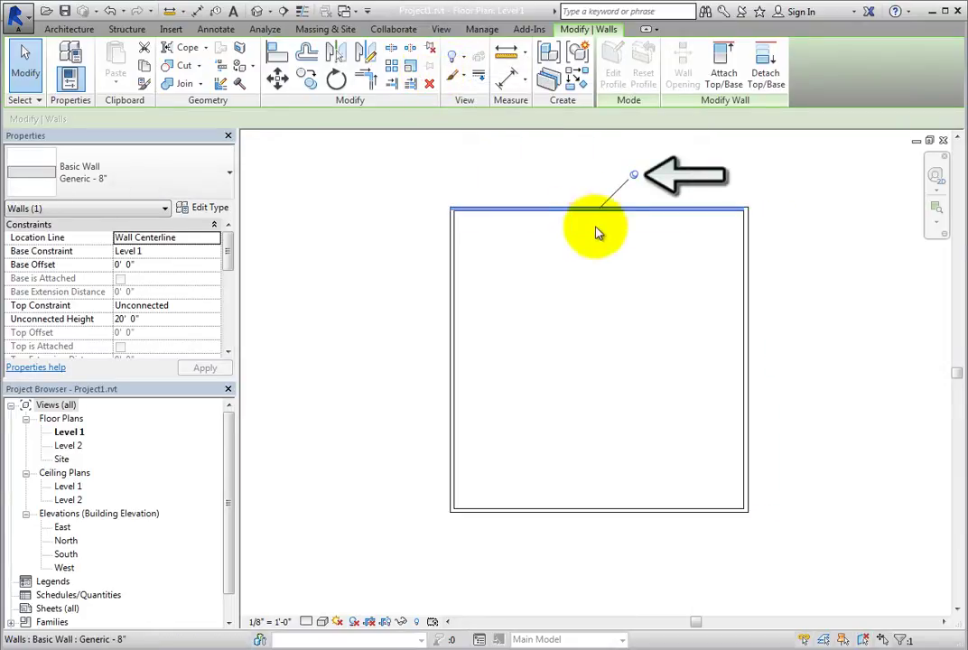
scroll(587, 226, up, 1)
middle_drag(601, 267, 582, 367)
scroll(596, 350, up, 2)
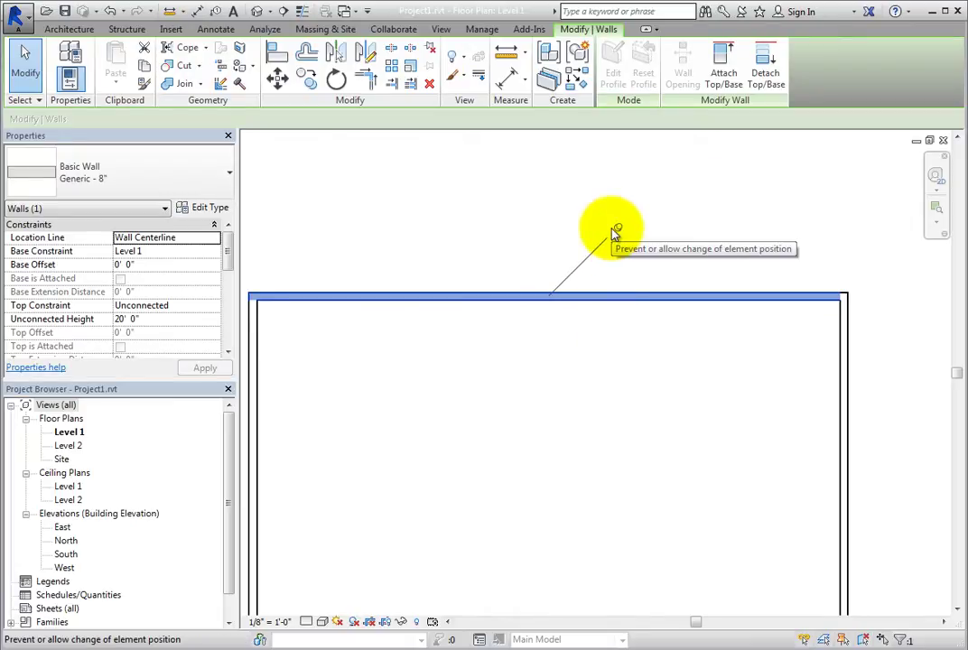
click(612, 423)
scroll(611, 425, down, 2)
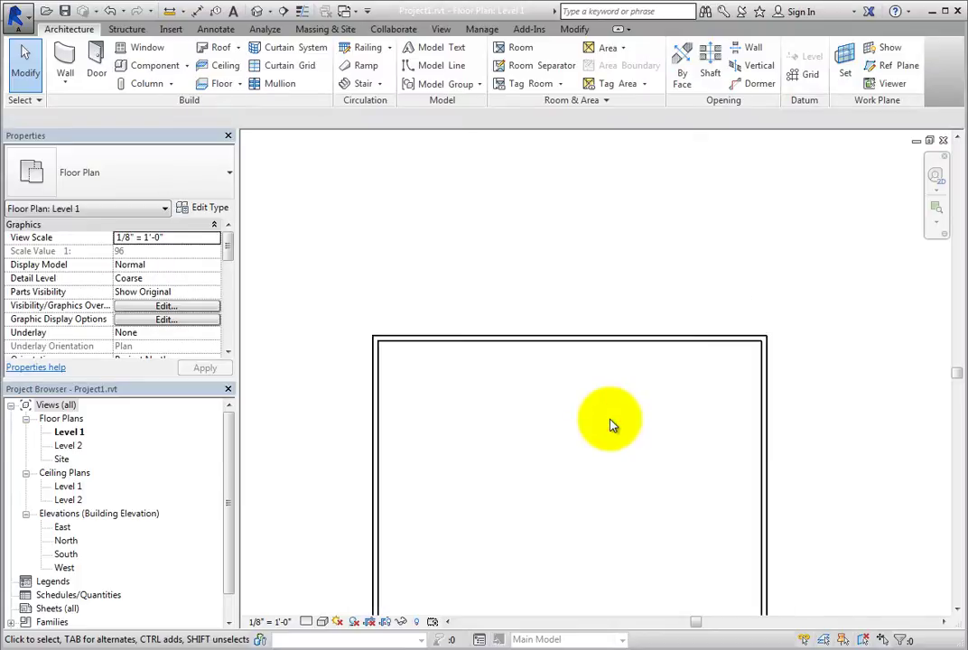
click(555, 341)
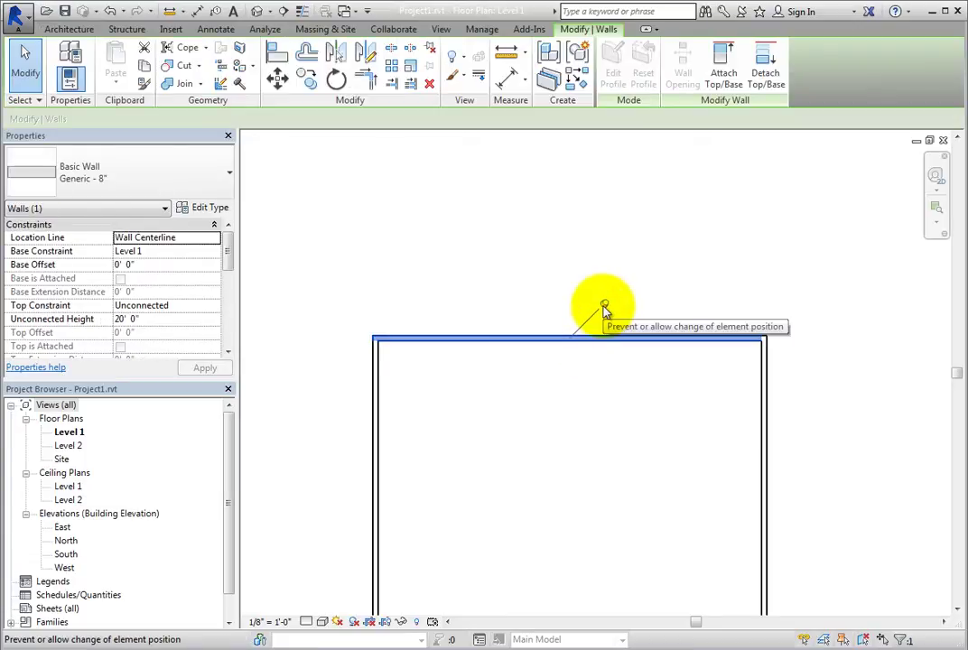
click(635, 266)
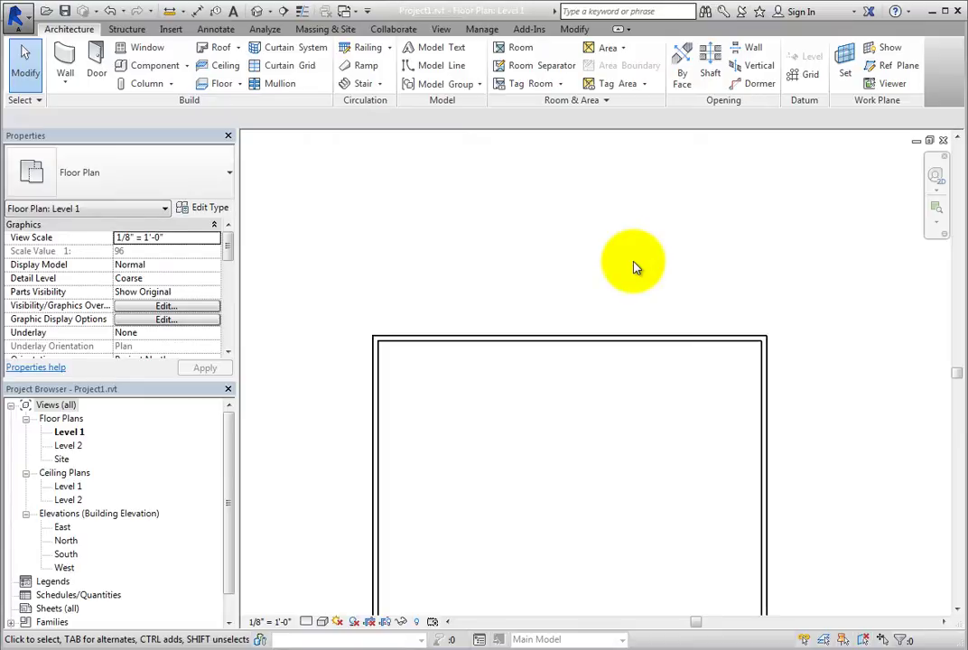
Step: With nothing selected, run Pin from the Modify tab and pick the bottom wall
click(578, 29)
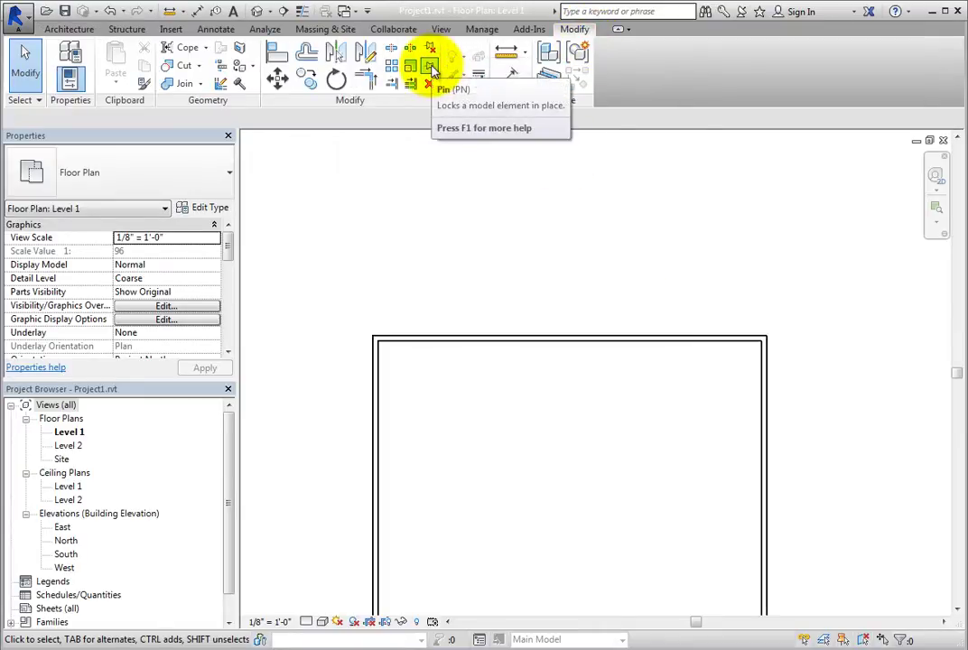
scroll(523, 396, down, 3)
middle_drag(538, 423, 522, 325)
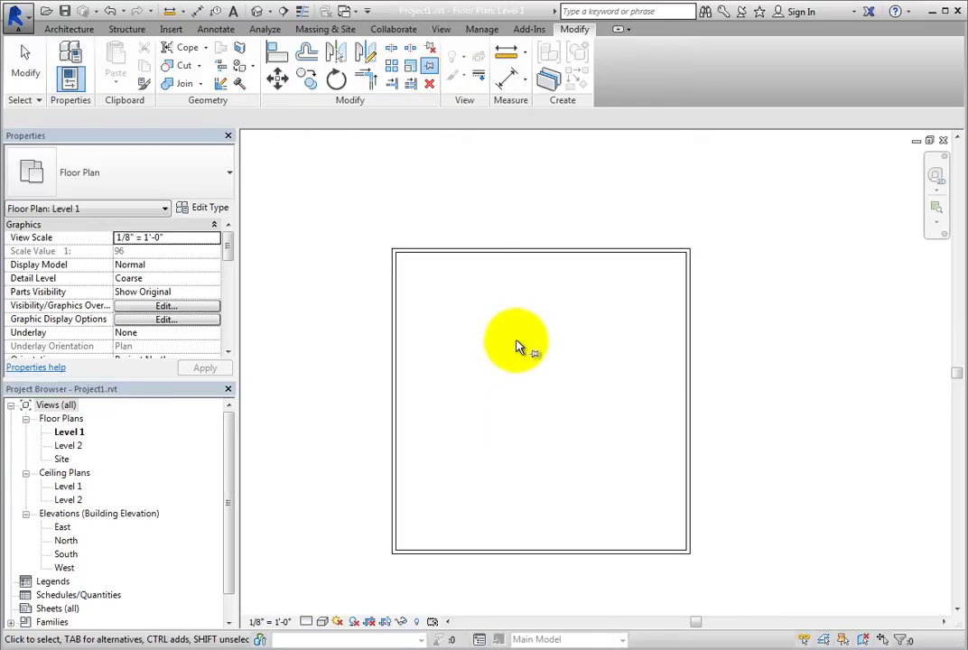
click(540, 553)
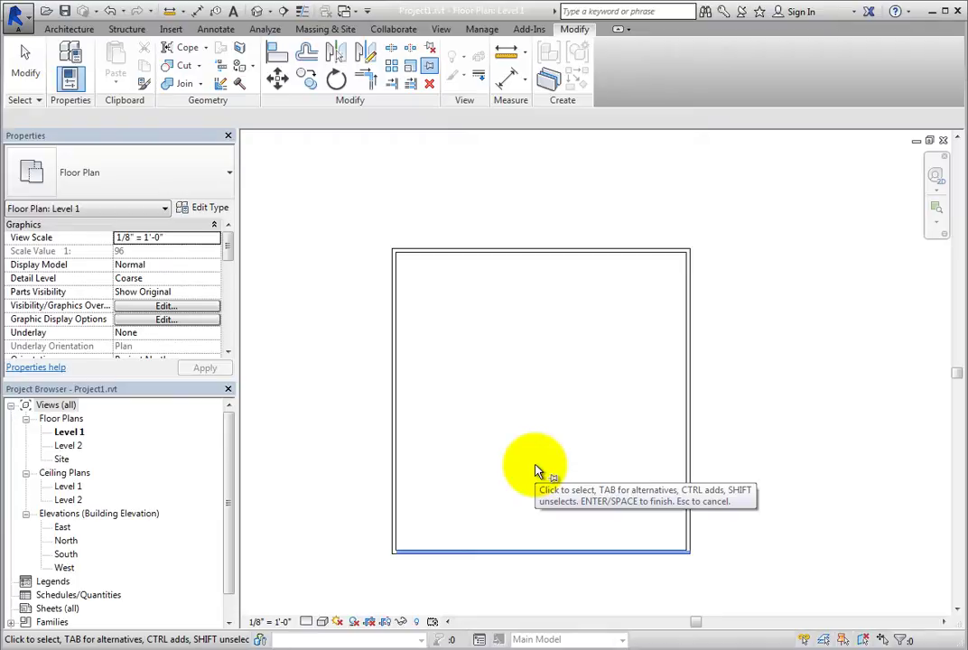
Step: Confirm the pick so the bottom wall is pinned as well
key(Return)
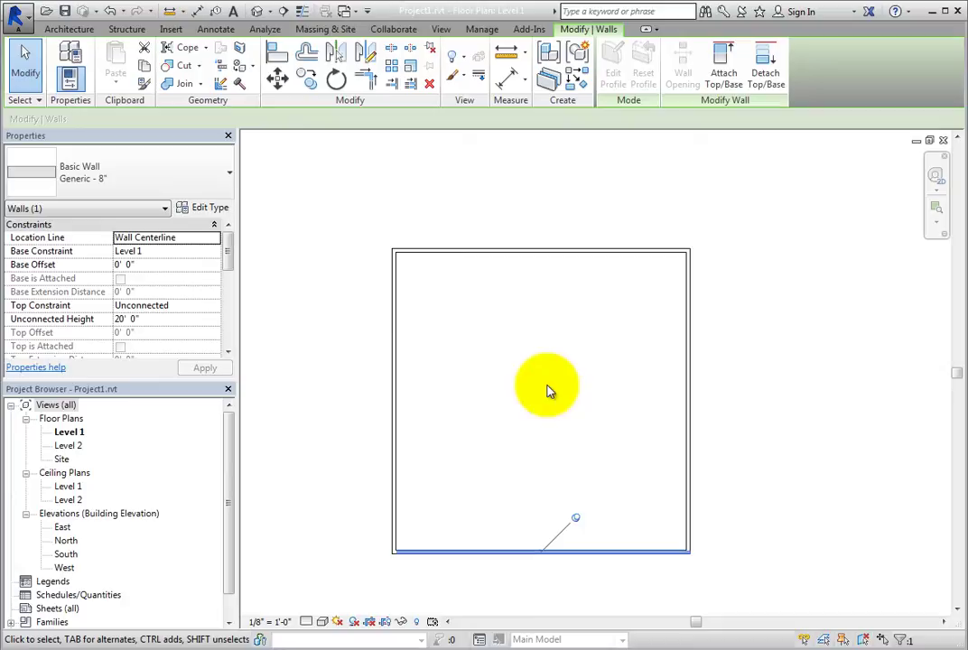
Step: Try moving the pinned bottom wall upward, show the blocking element, and cancel the move
click(278, 79)
click(324, 516)
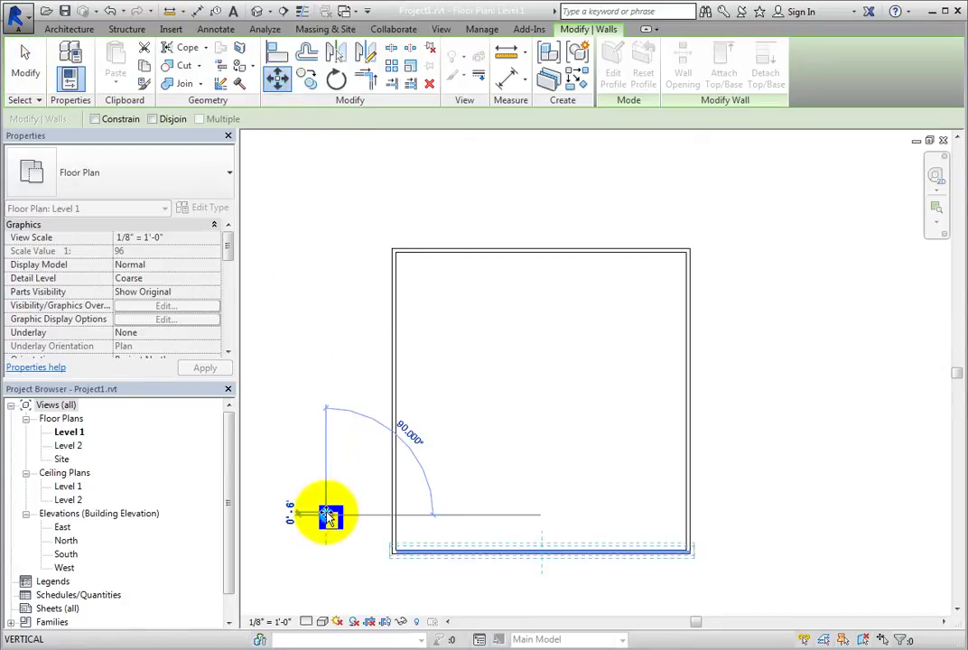
click(324, 397)
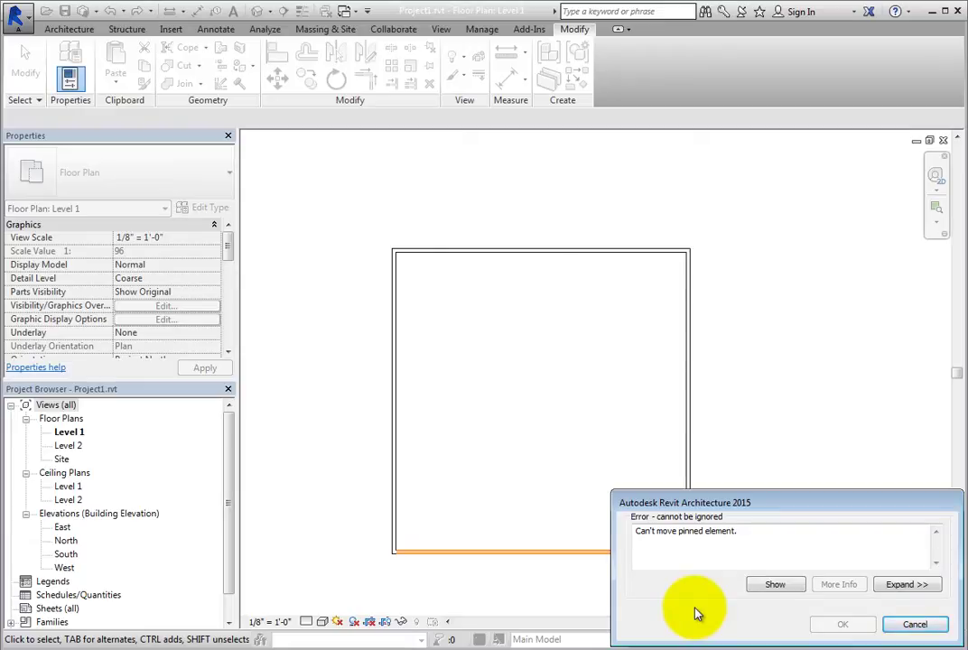
click(788, 586)
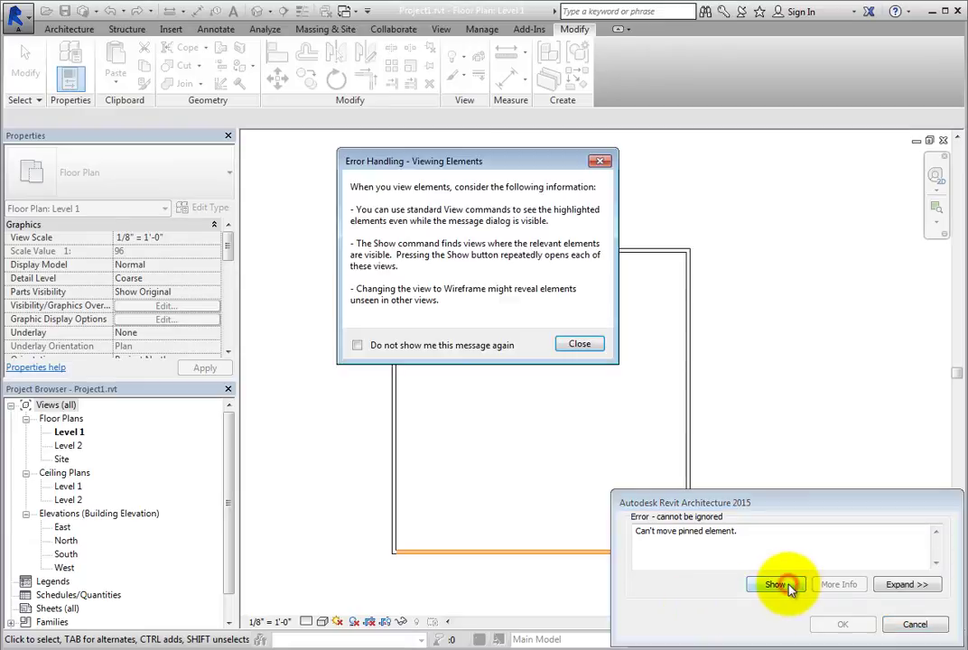
click(579, 346)
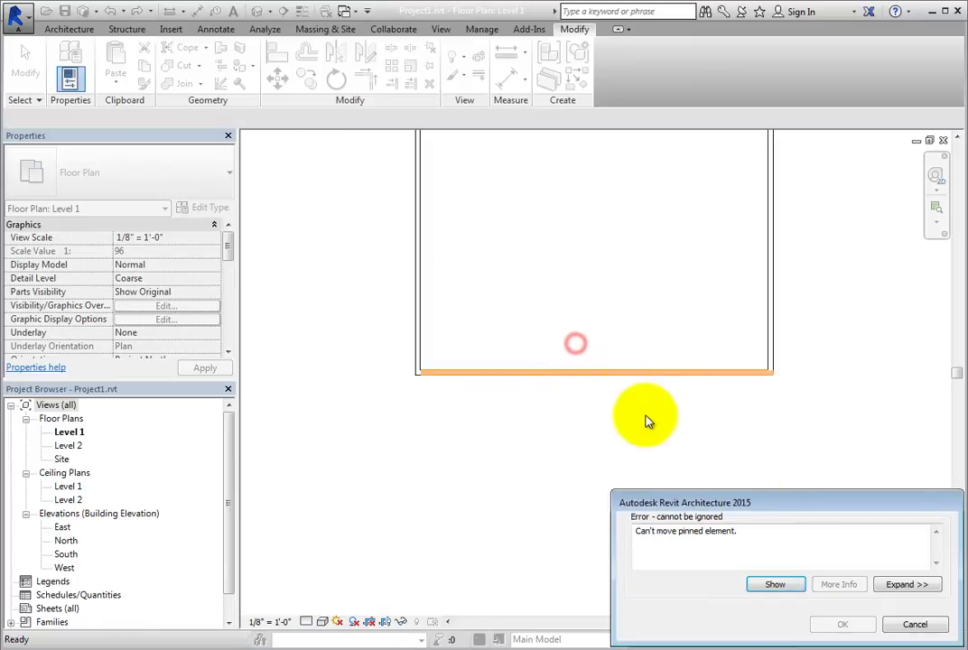
click(909, 624)
scroll(692, 439, down, 1)
middle_drag(642, 269, 622, 406)
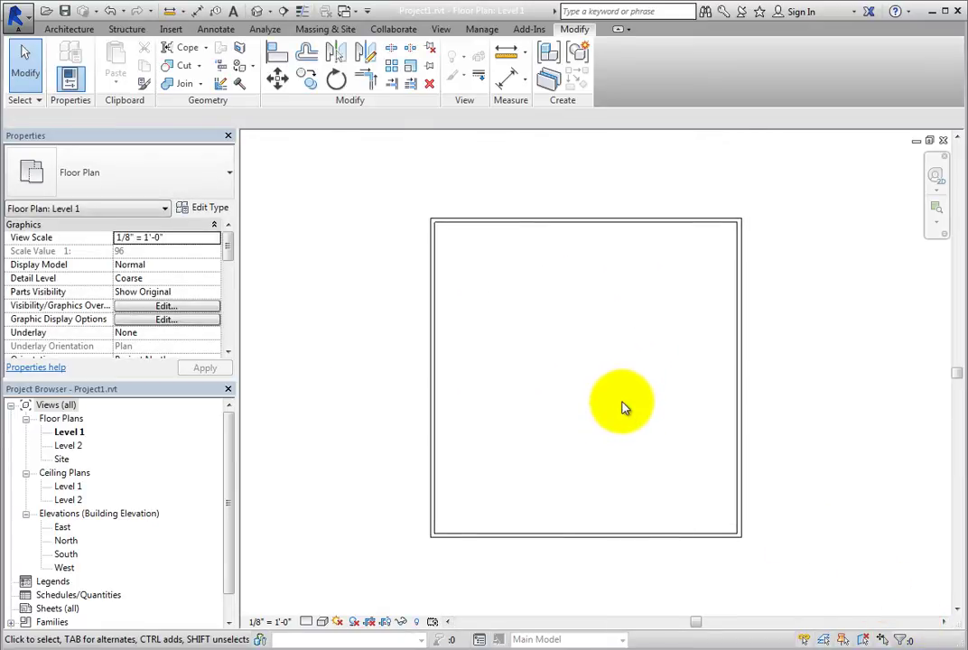
click(610, 223)
scroll(622, 160, up, 4)
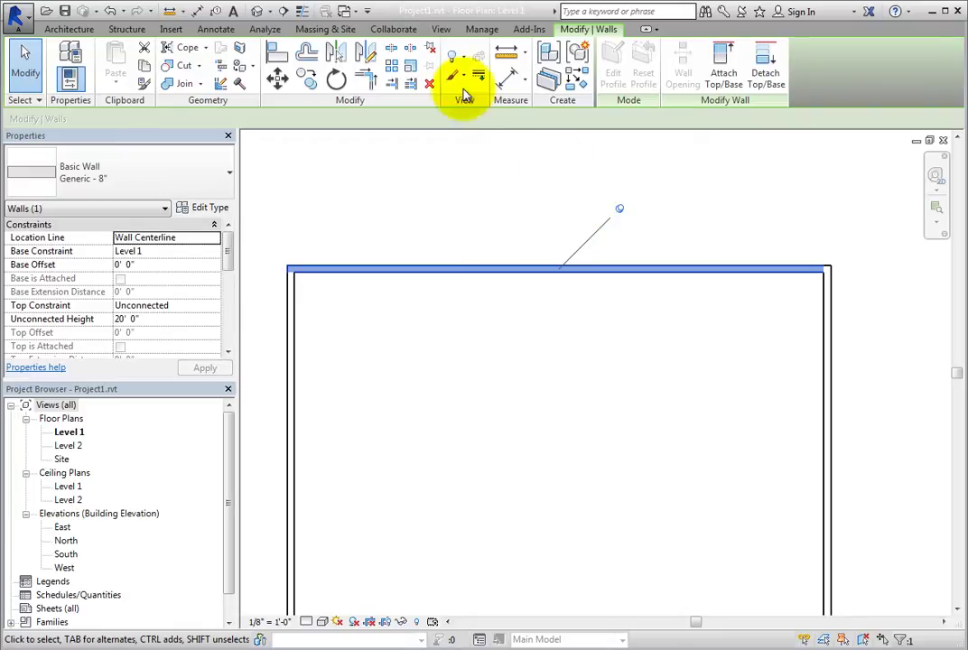
click(620, 213)
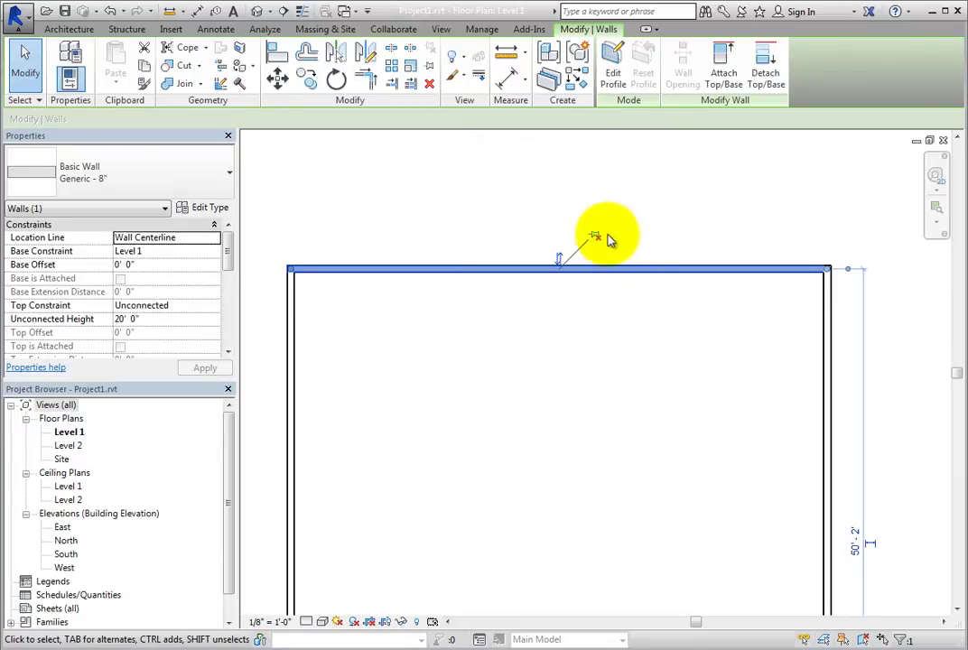
click(597, 238)
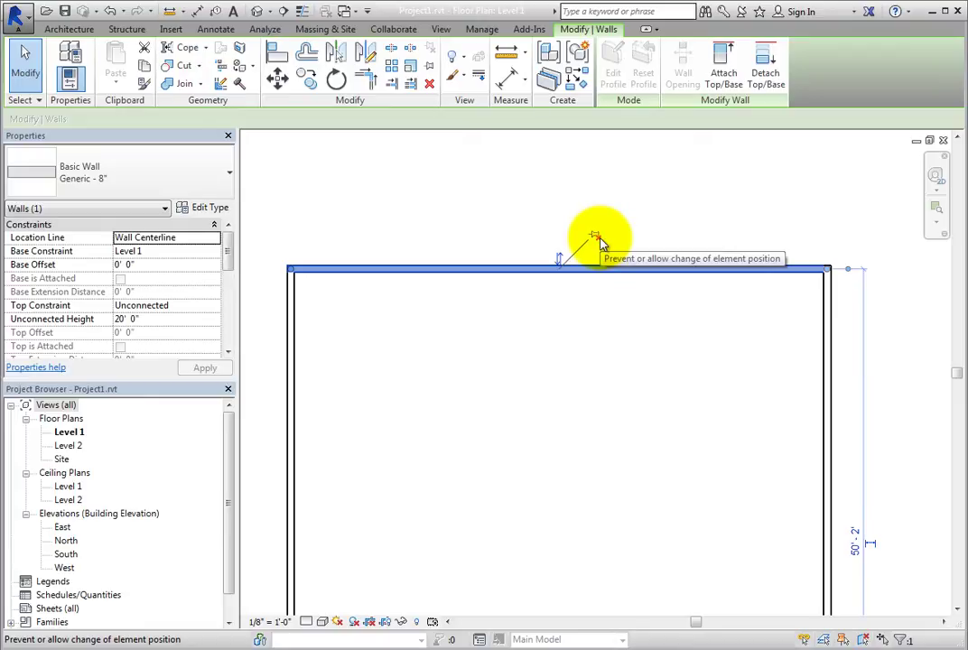
click(600, 240)
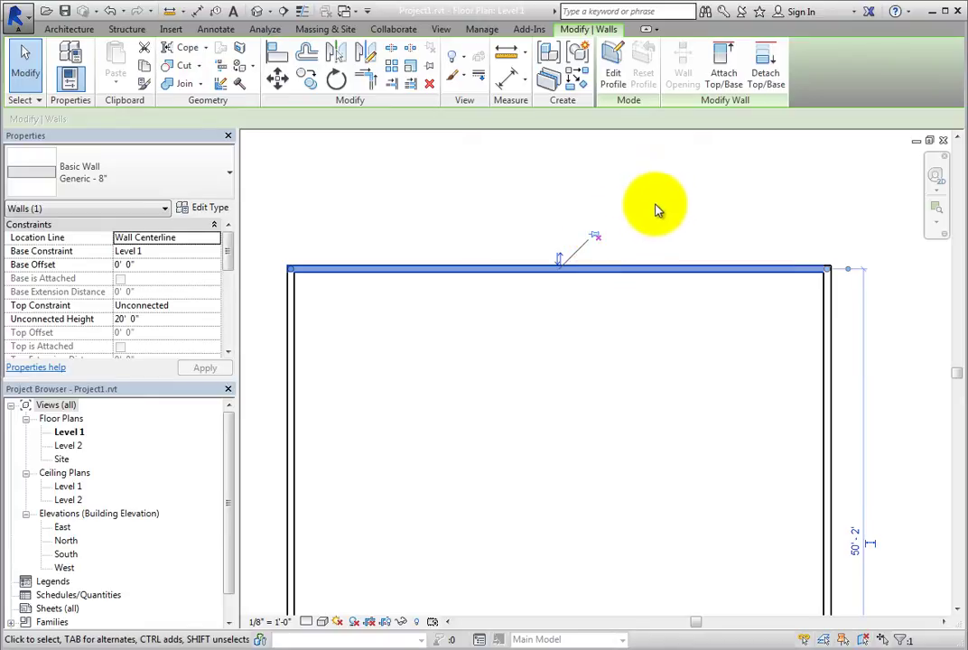
click(597, 238)
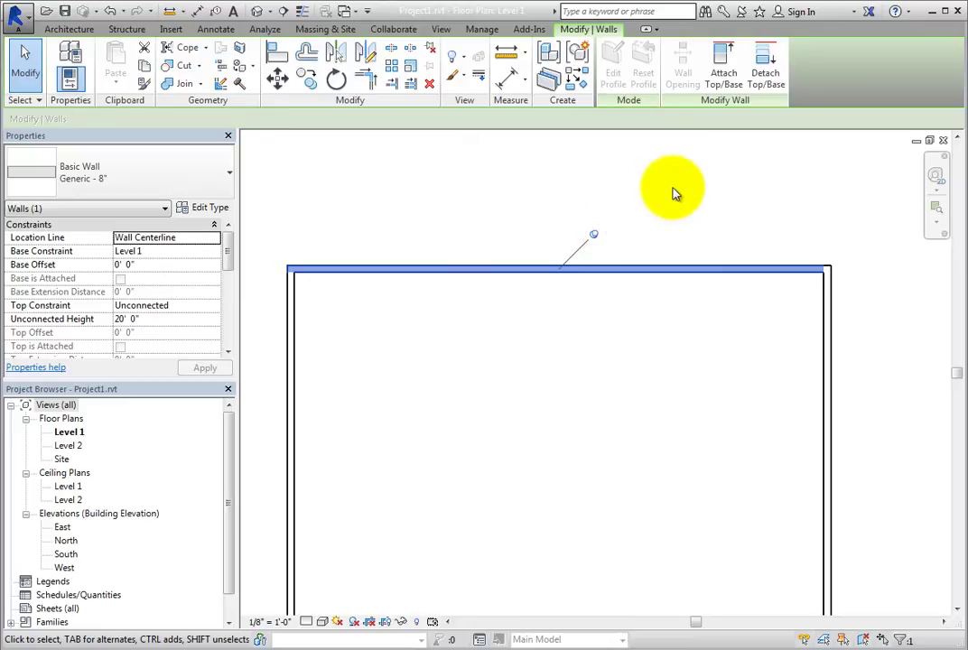
click(431, 51)
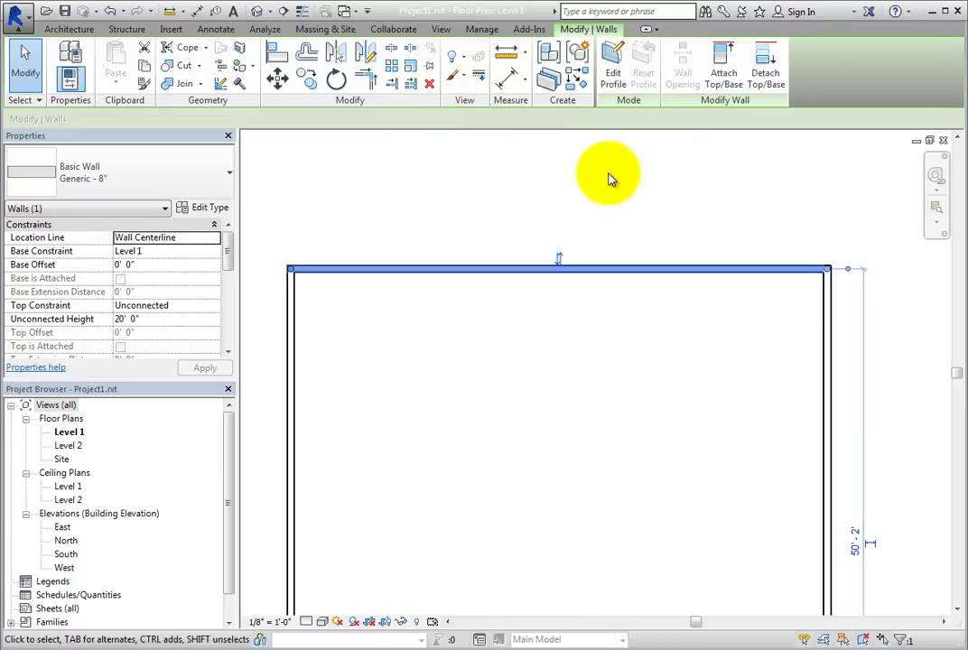
click(430, 70)
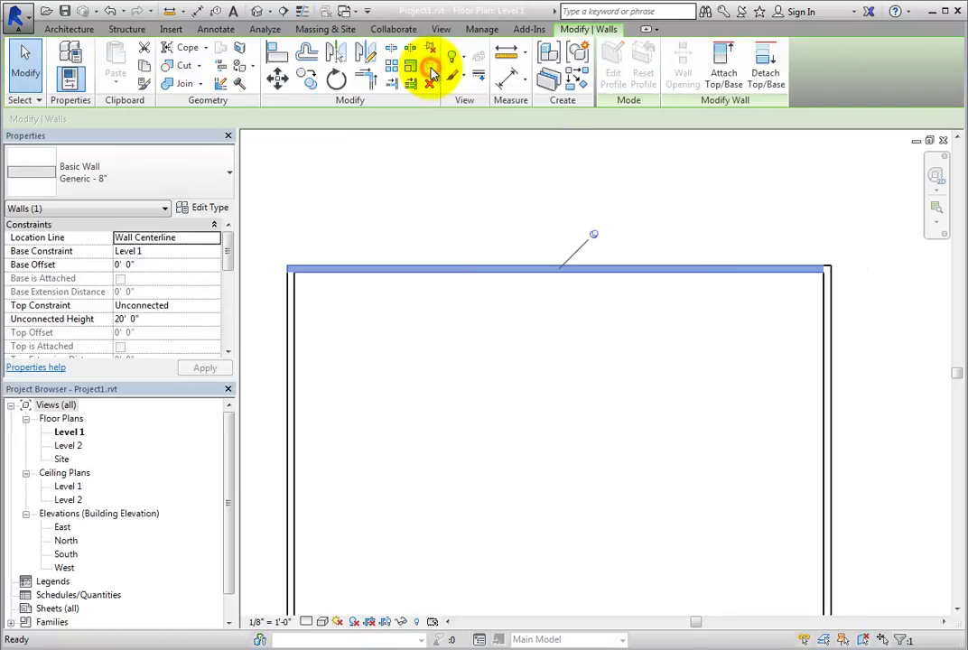
Step: Window-select all four walls and delete them
click(497, 180)
scroll(494, 180, down, 3)
drag(338, 186, 726, 518)
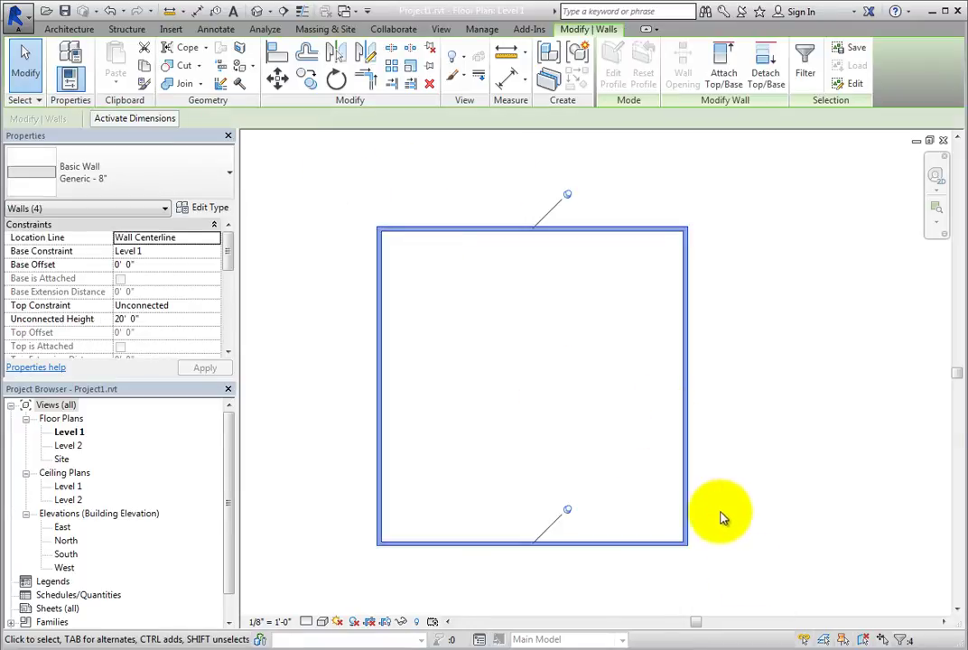
click(430, 87)
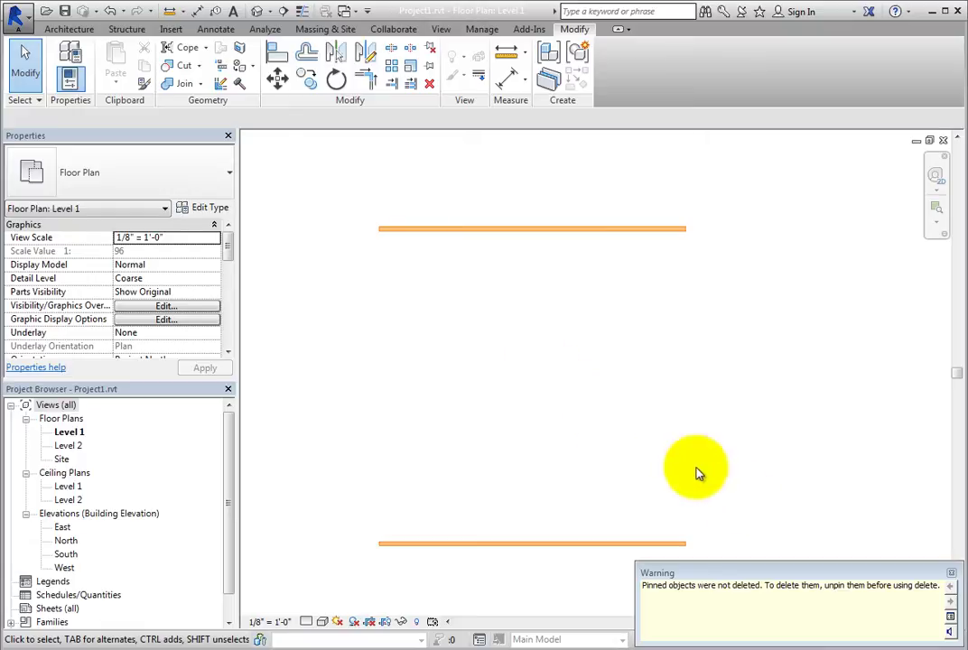
Step: In the pinned-objects warning, check both Generic - 8" walls and delete the checked items
click(951, 619)
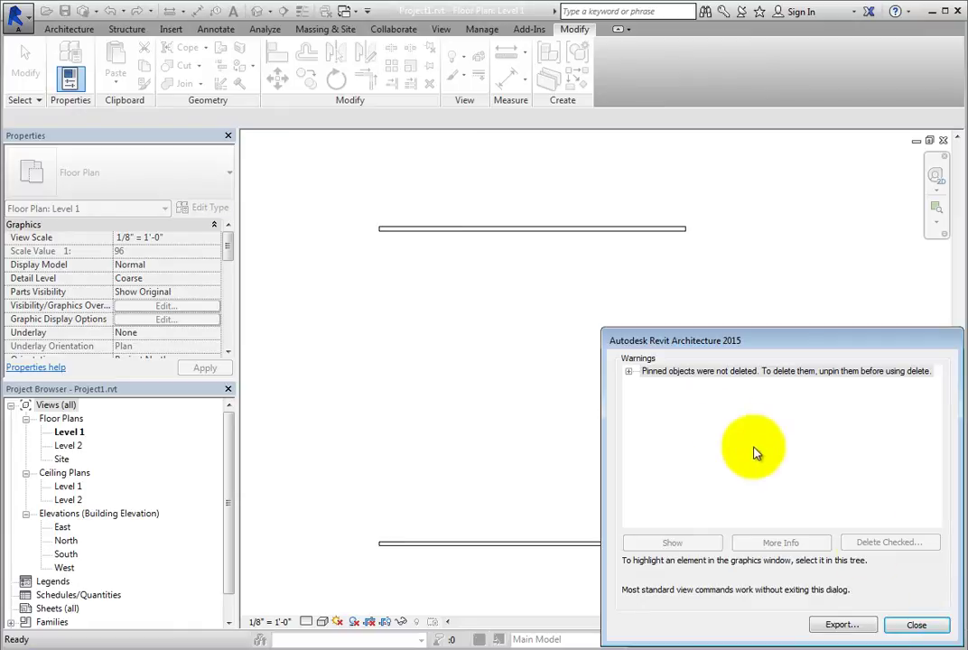
click(629, 372)
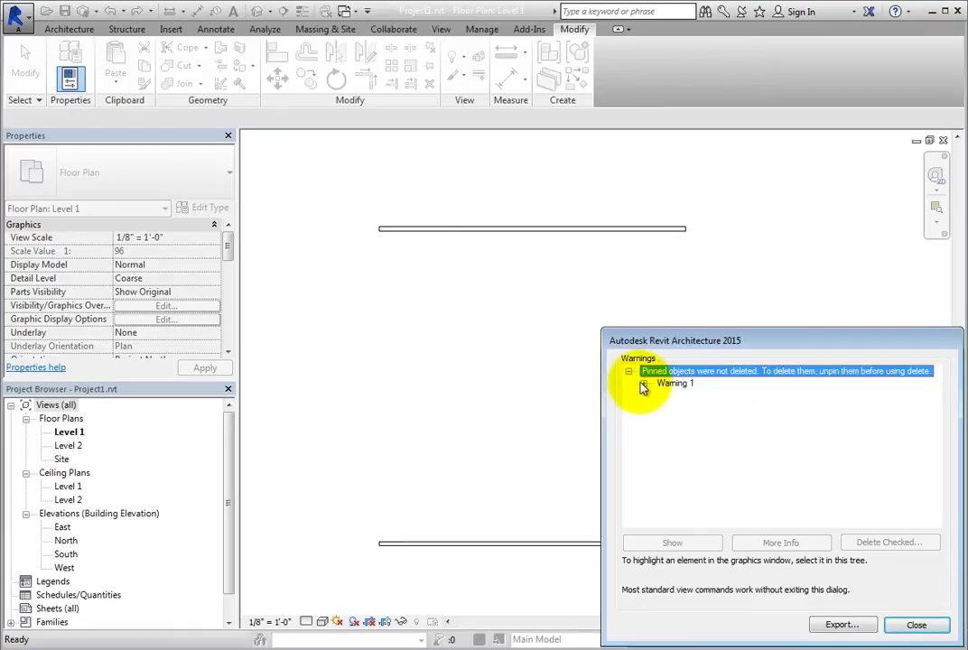
click(644, 384)
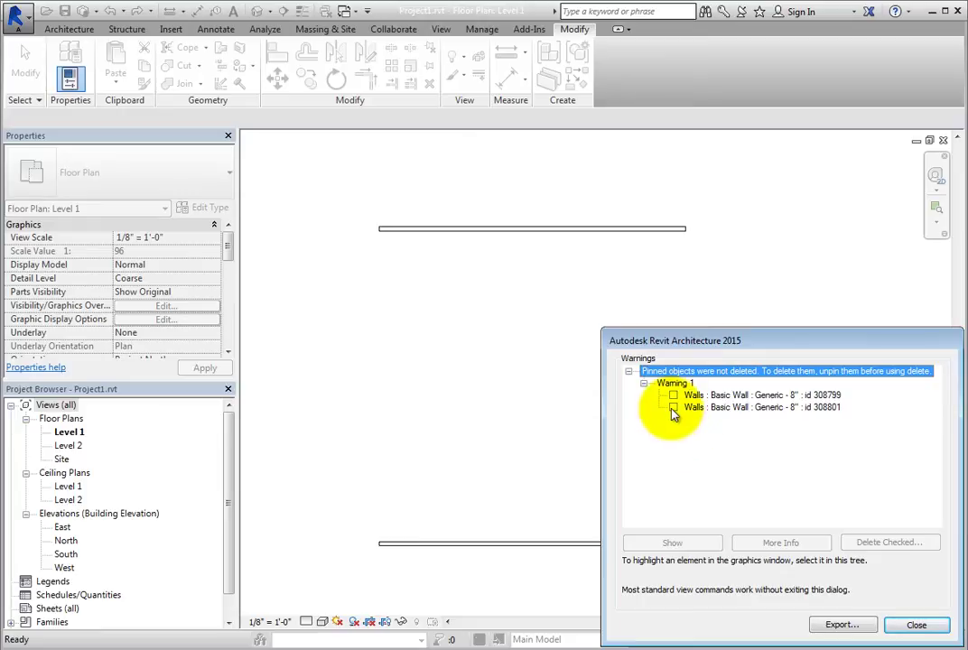
click(673, 407)
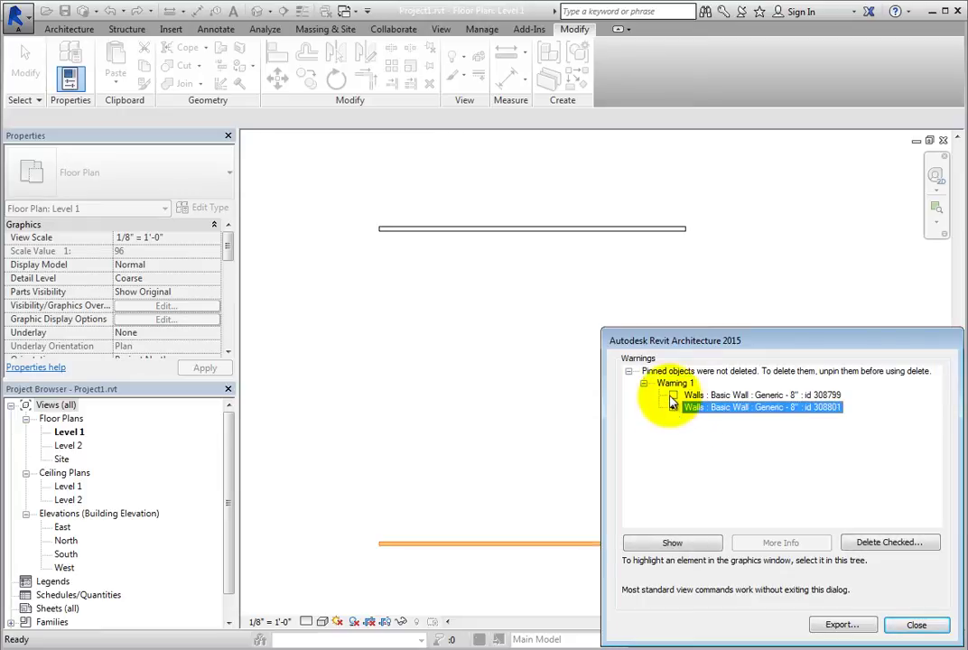
click(672, 395)
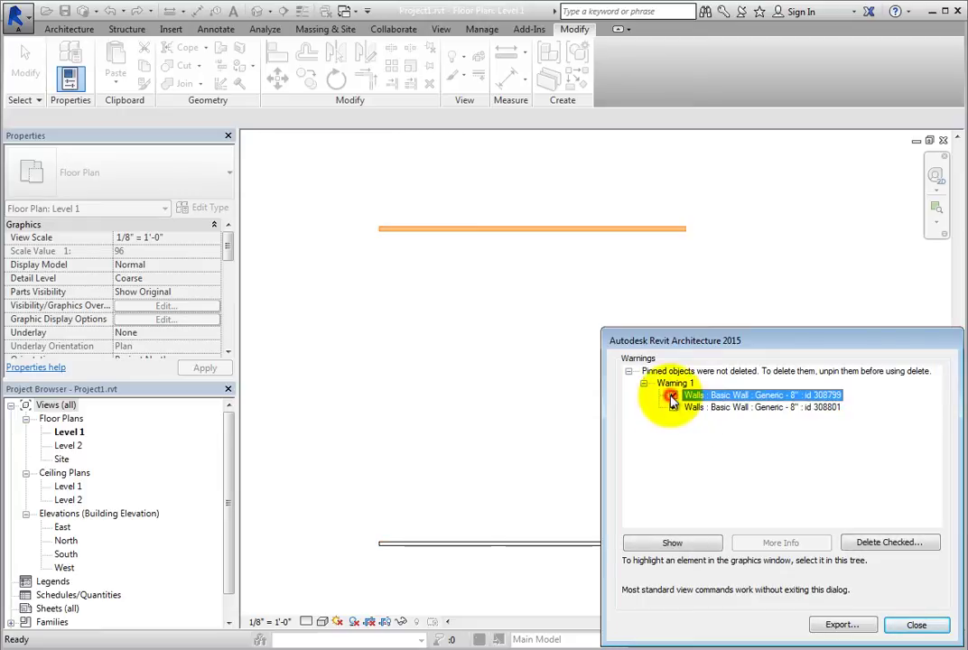
click(891, 549)
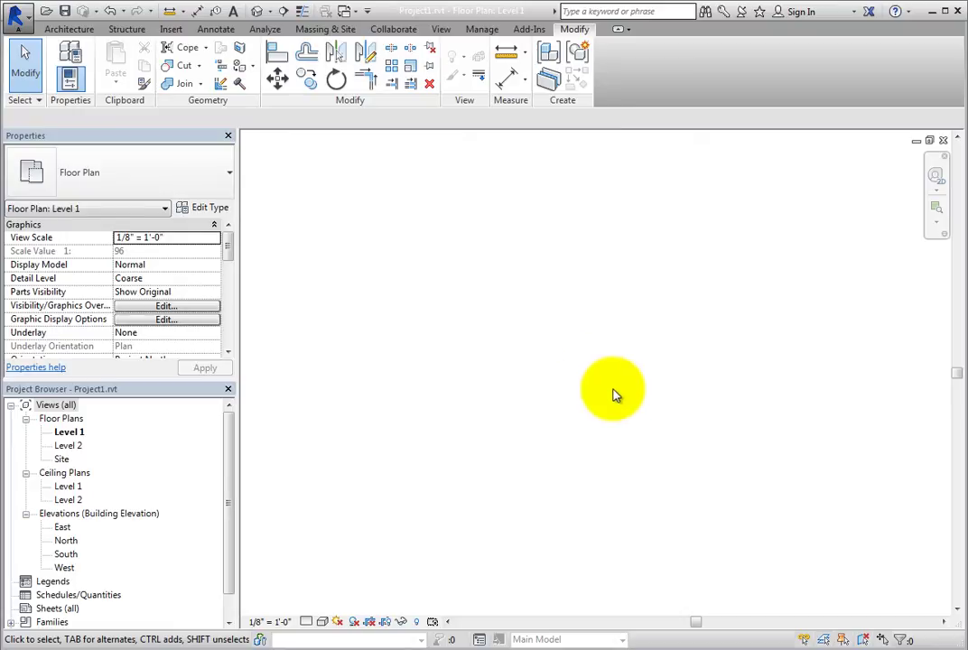
Step: Place a 42'-0" Curtain Wall: Storefront running horizontally across the Level 1 plan
click(87, 34)
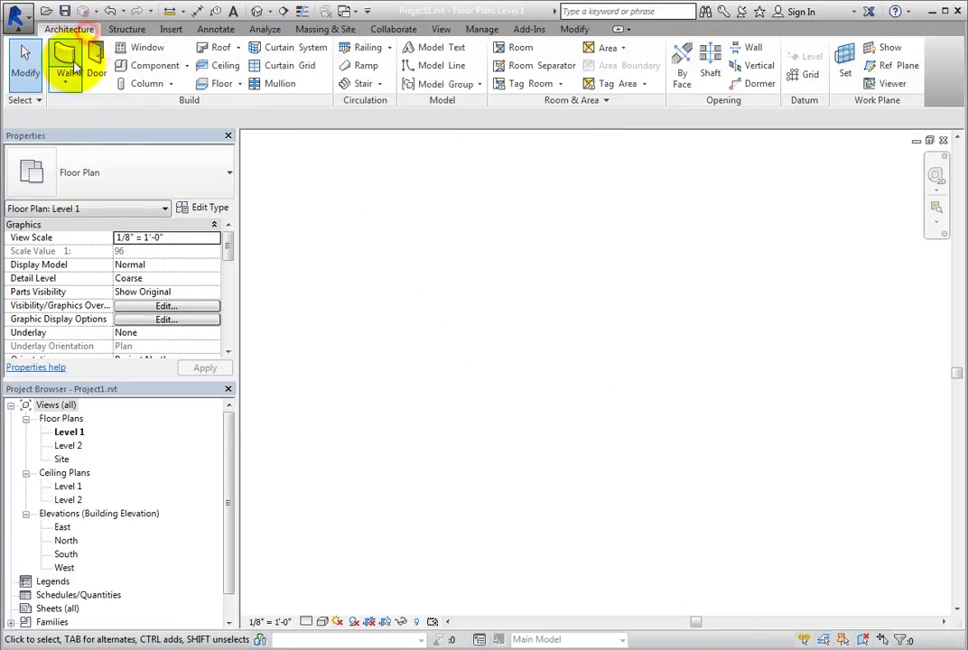
click(72, 47)
click(216, 177)
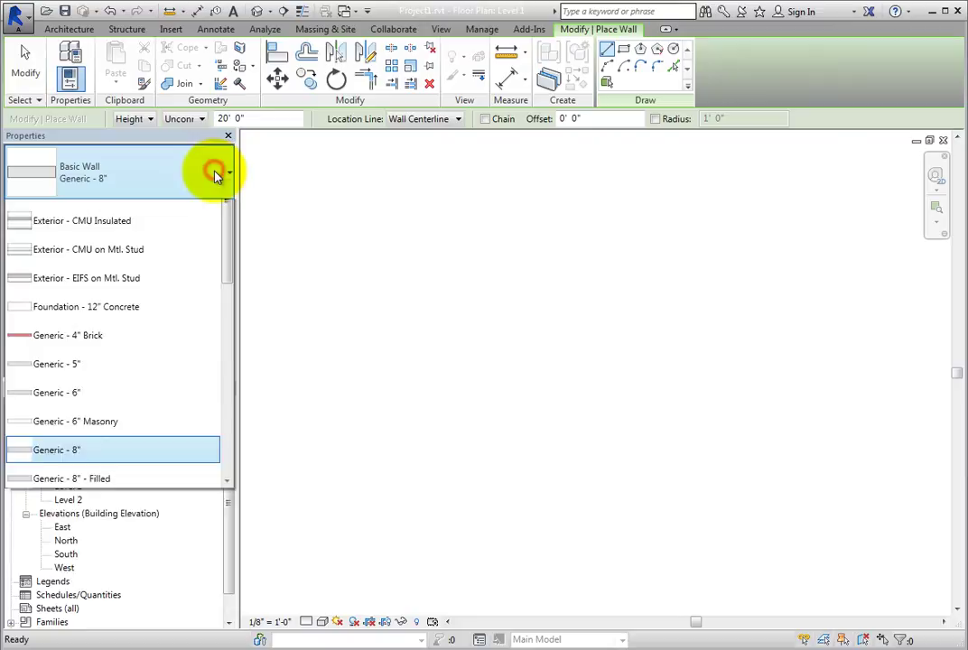
drag(231, 222, 235, 438)
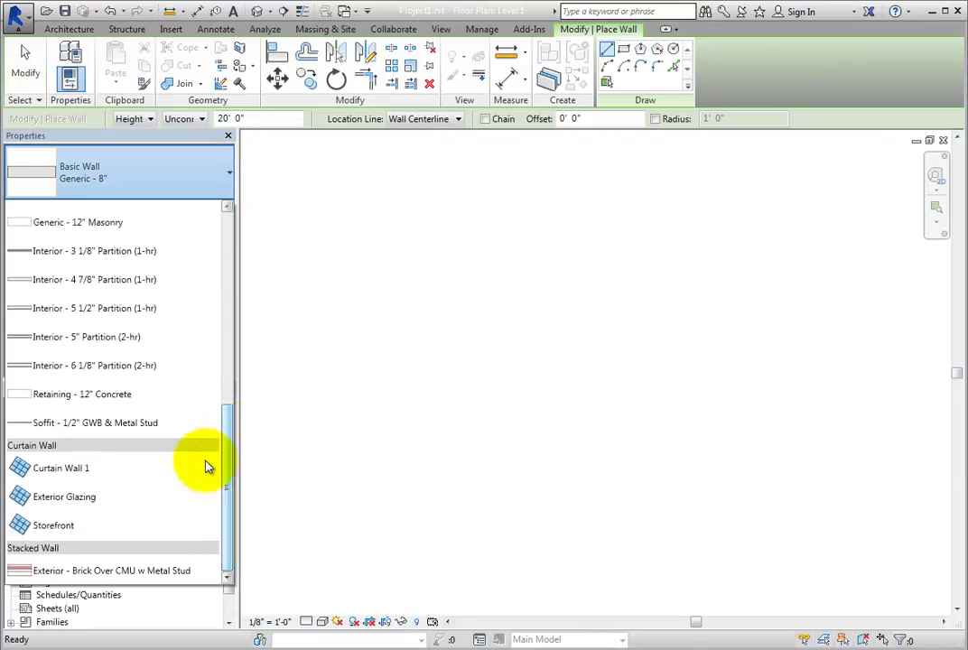
click(152, 530)
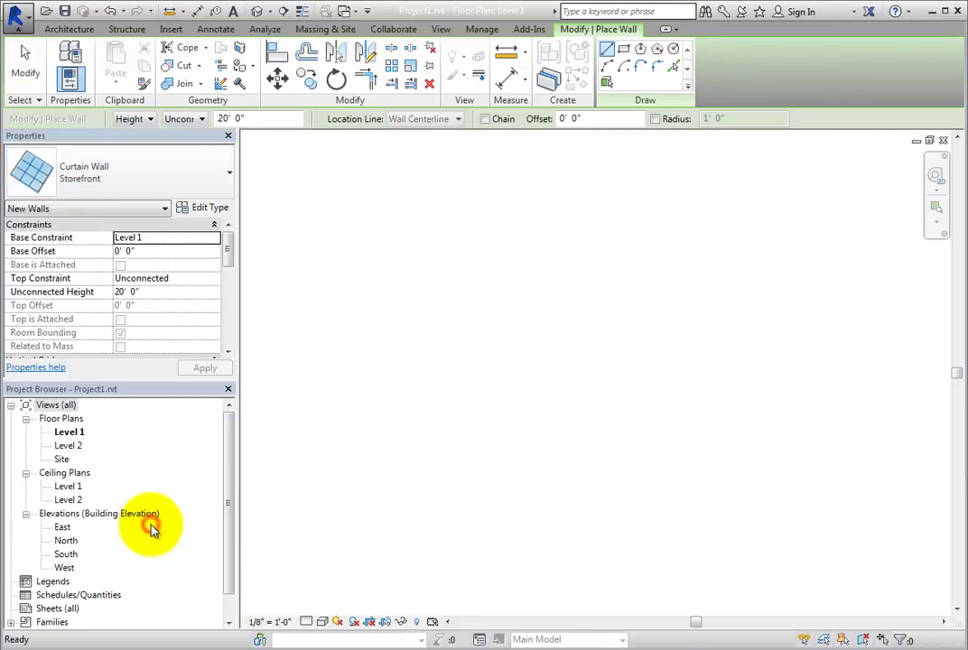
click(733, 377)
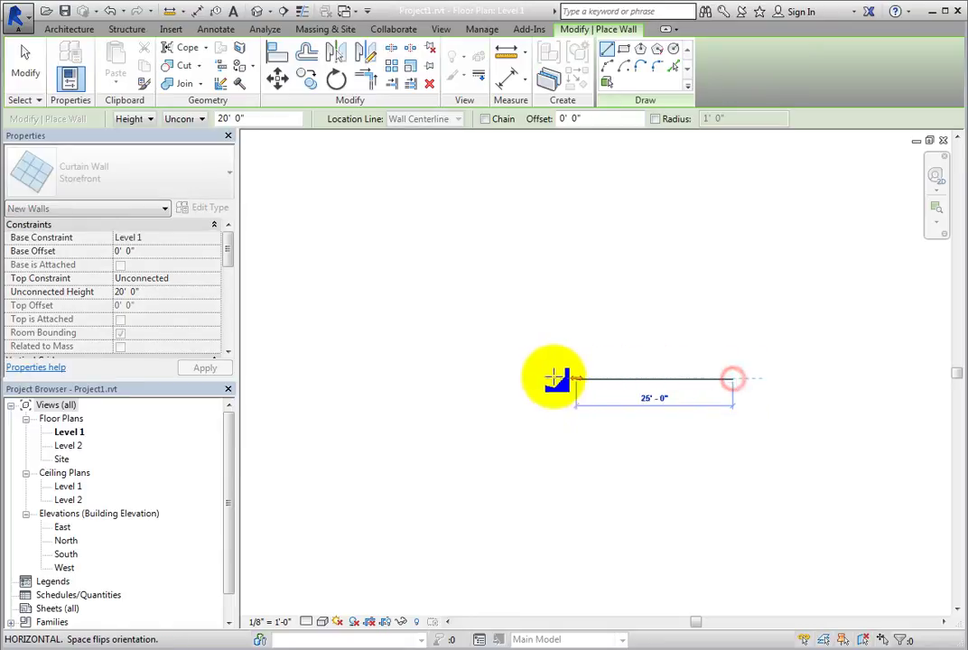
click(468, 378)
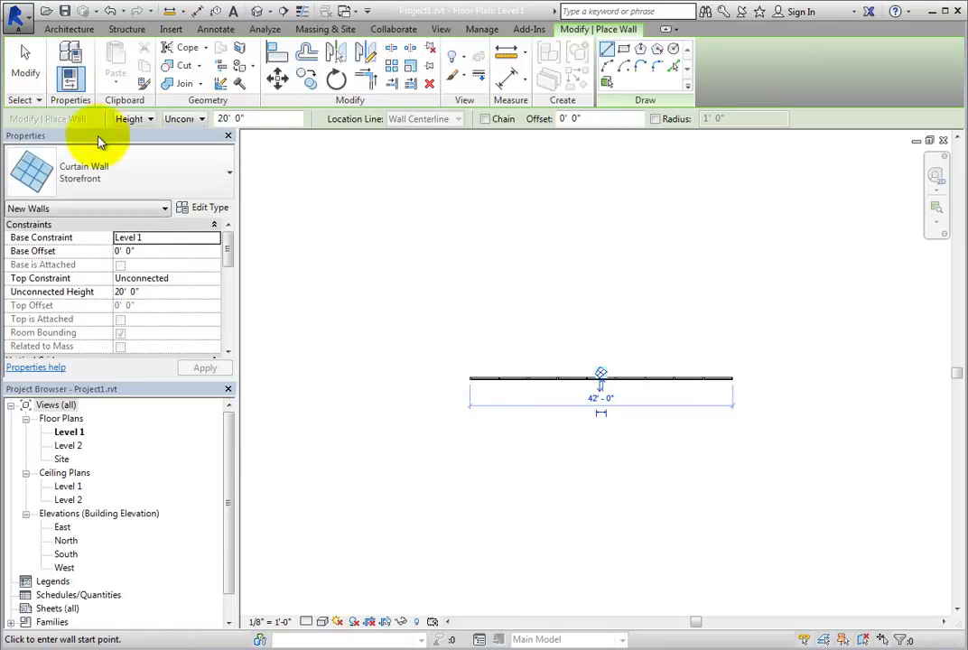
click(26, 72)
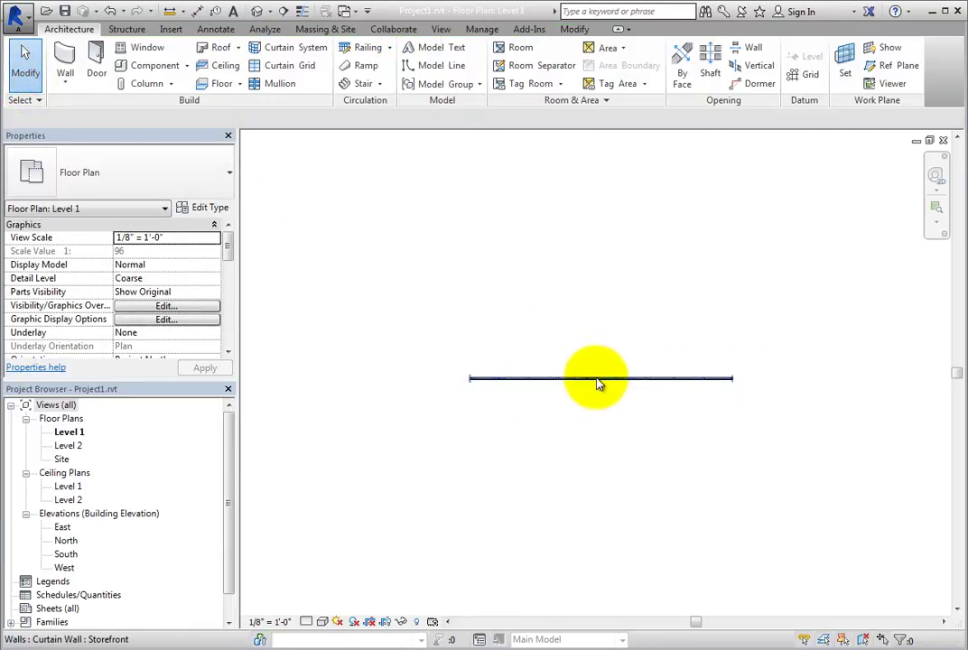
Step: Window-select the storefront's middle curtain panels and mullions
scroll(599, 387, up, 3)
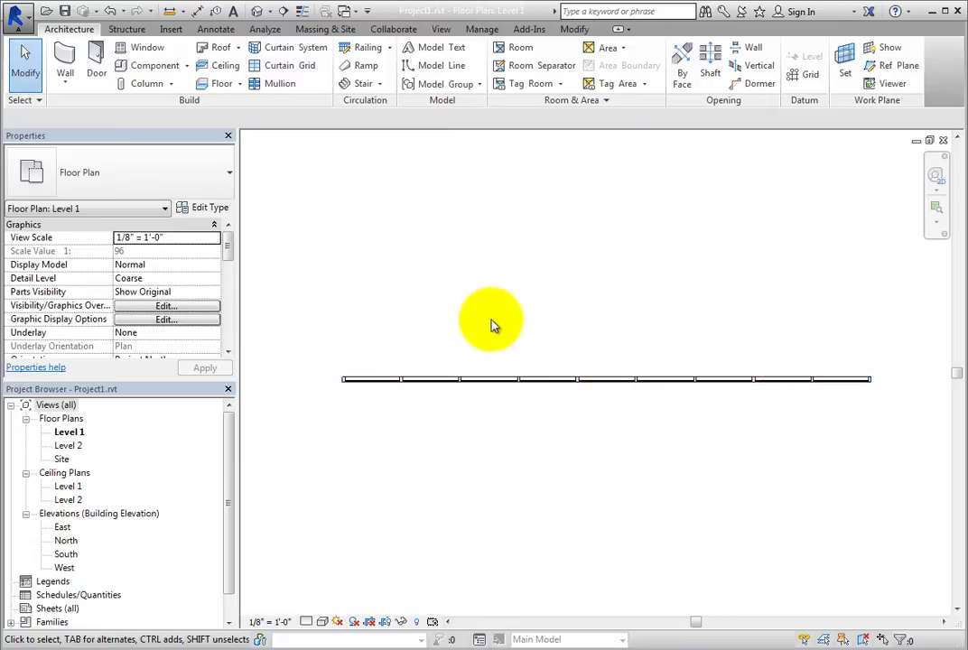
drag(479, 315, 664, 418)
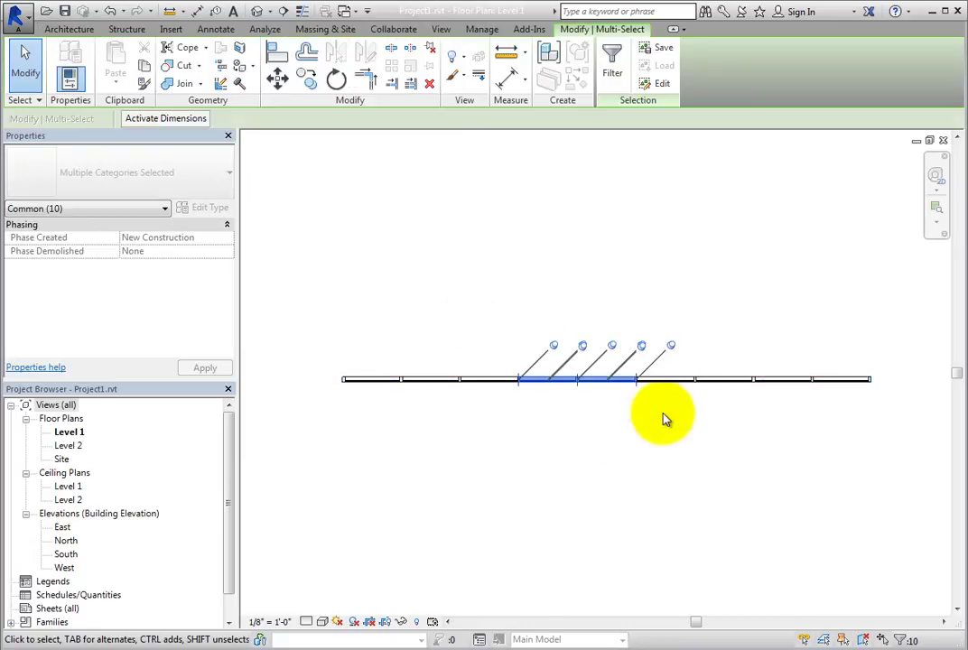
scroll(610, 411, up, 2)
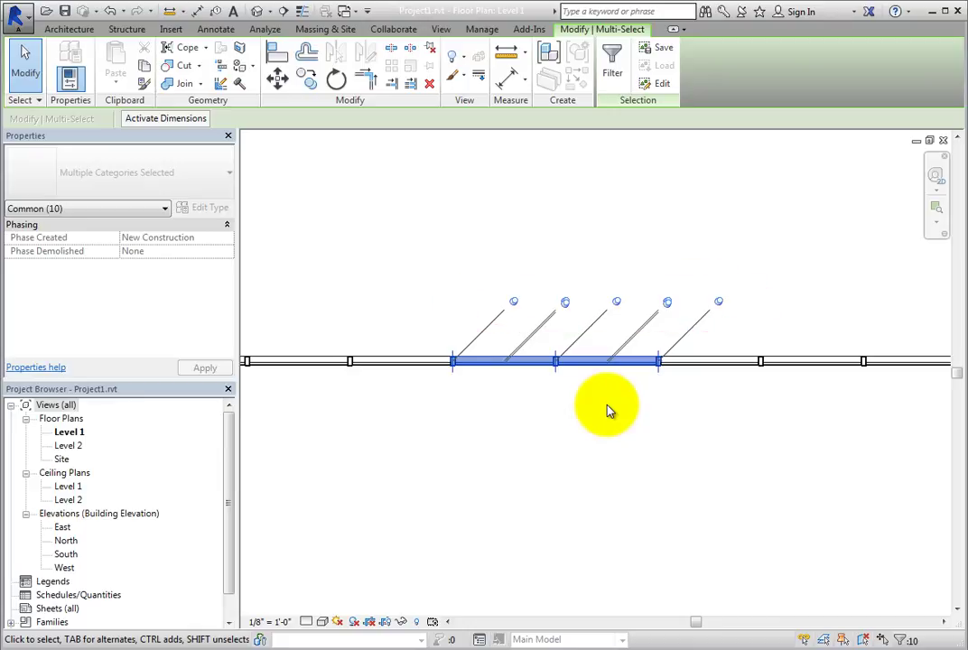
Step: Open the South elevation and zoom onto the storefront's three-row grid of panels and mullions
click(68, 555)
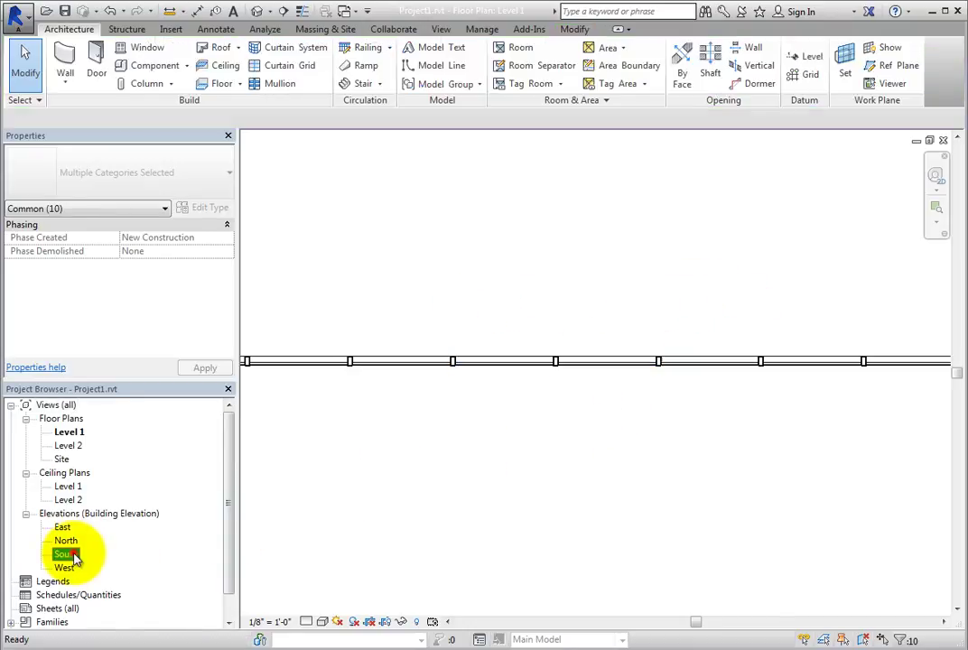
double_click(68, 554)
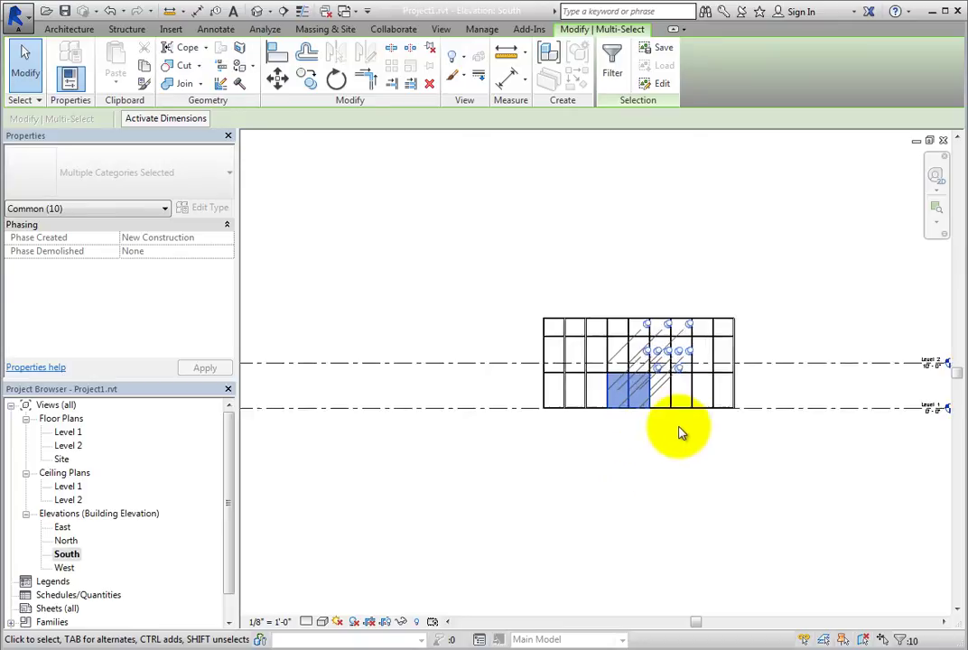
scroll(682, 434, up, 4)
middle_drag(587, 470, 630, 623)
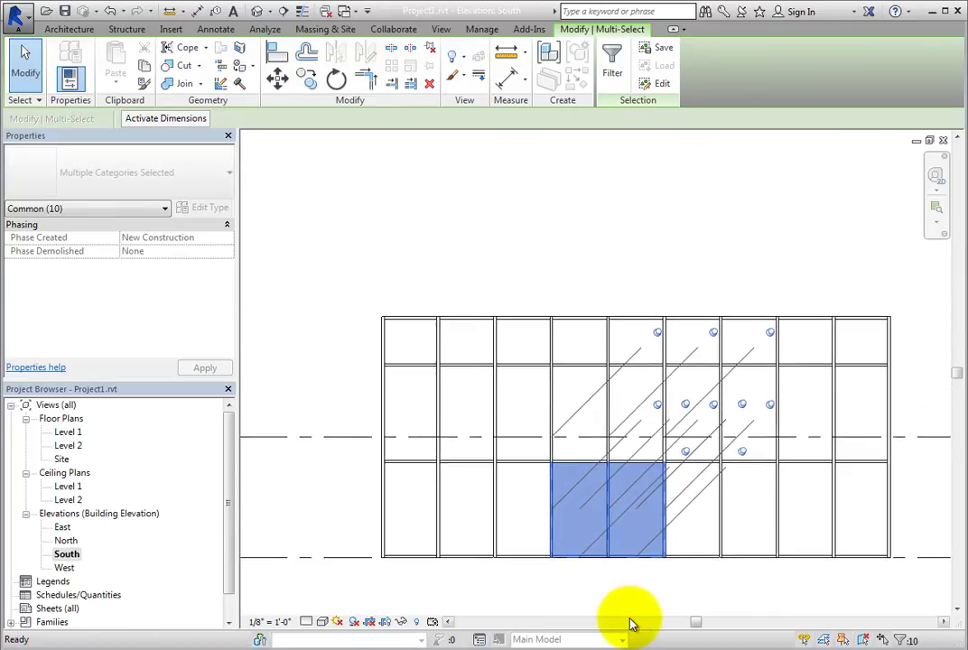
scroll(632, 623, up, 4)
middle_drag(662, 571, 551, 626)
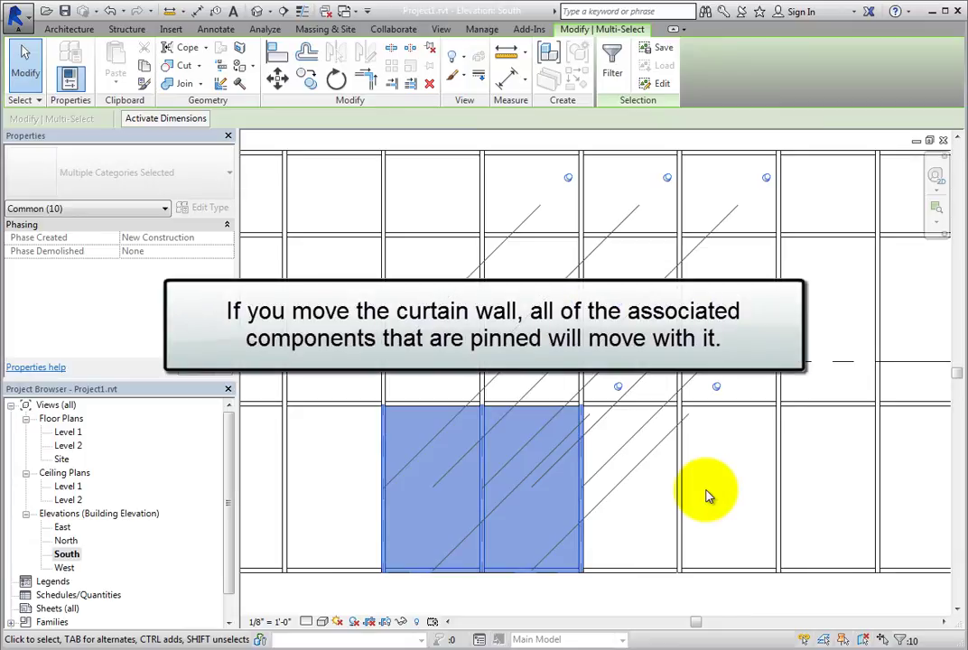
scroll(707, 496, down, 4)
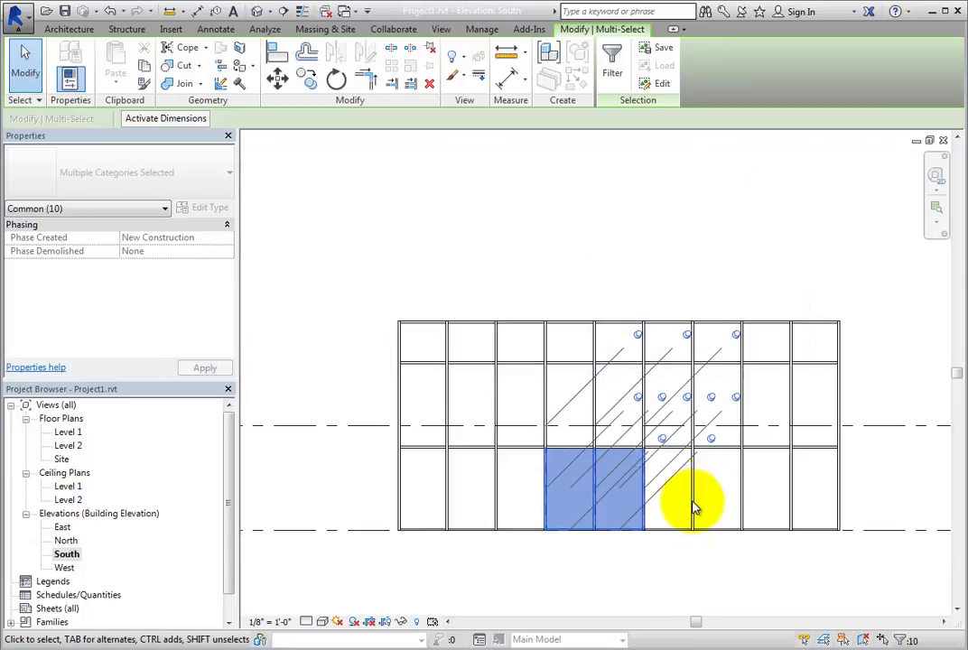
key(Escape)
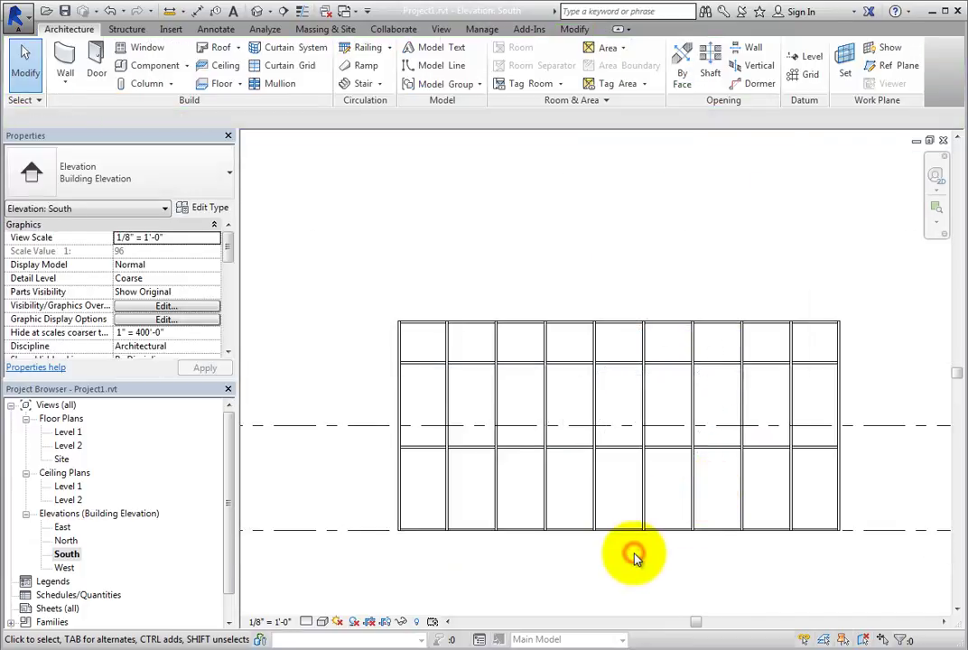
Step: Back in the Level 1 plan, move the storefront curtain wall 4'-0" down
double_click(67, 433)
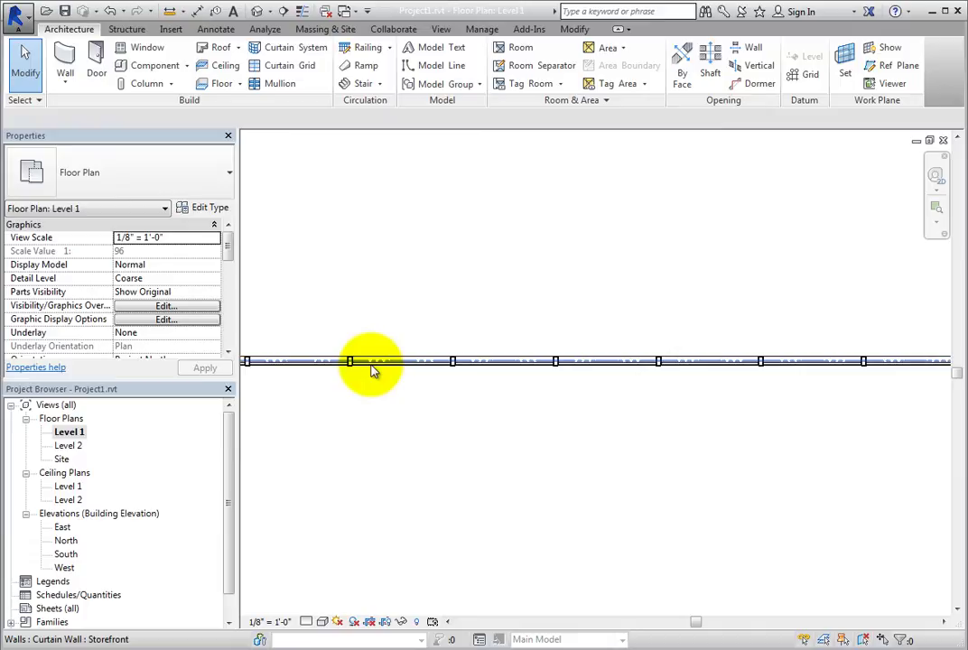
click(371, 364)
scroll(400, 384, down, 3)
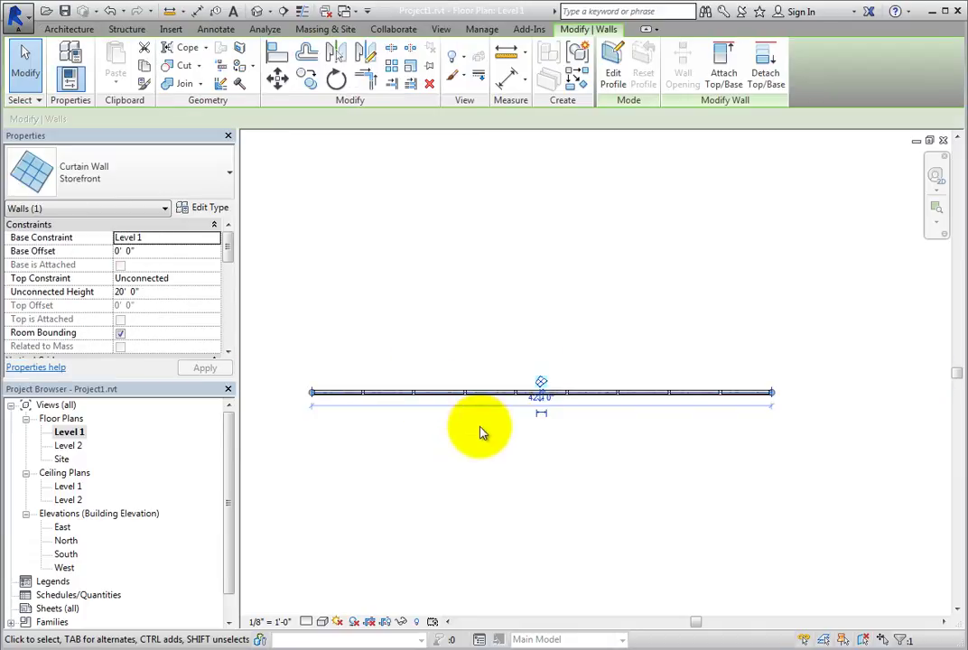
click(278, 80)
click(406, 186)
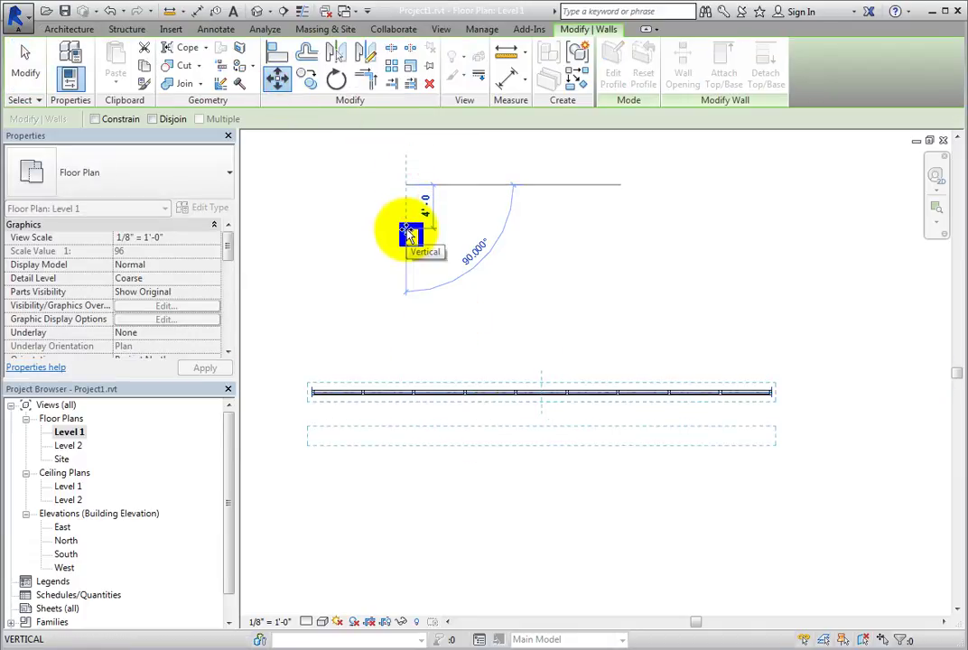
click(407, 234)
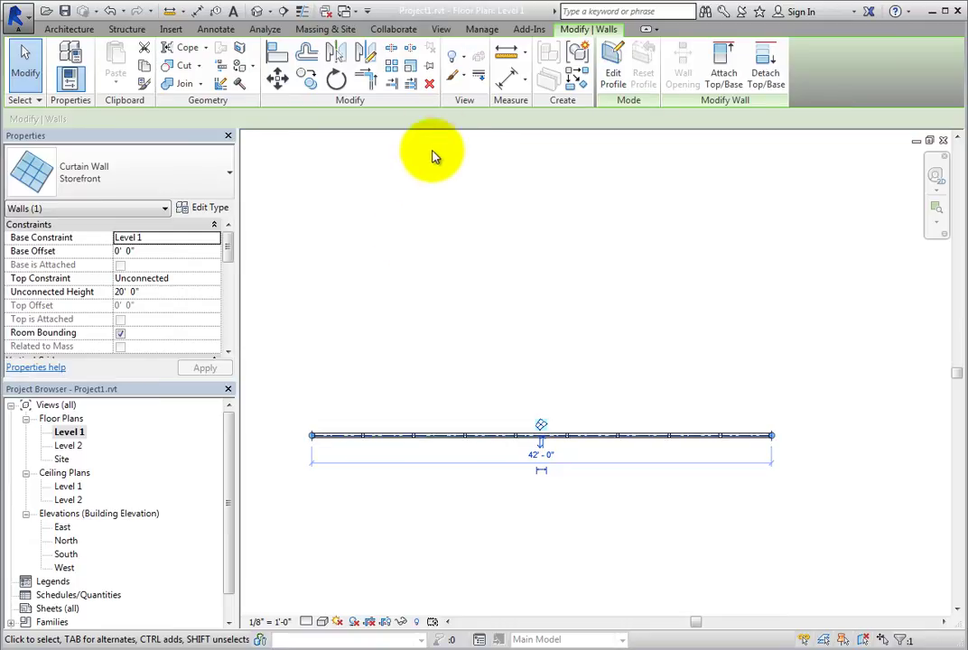
Step: Delete the curtain wall, undo the deletion, and window-select the middle panel with its mullions
click(429, 83)
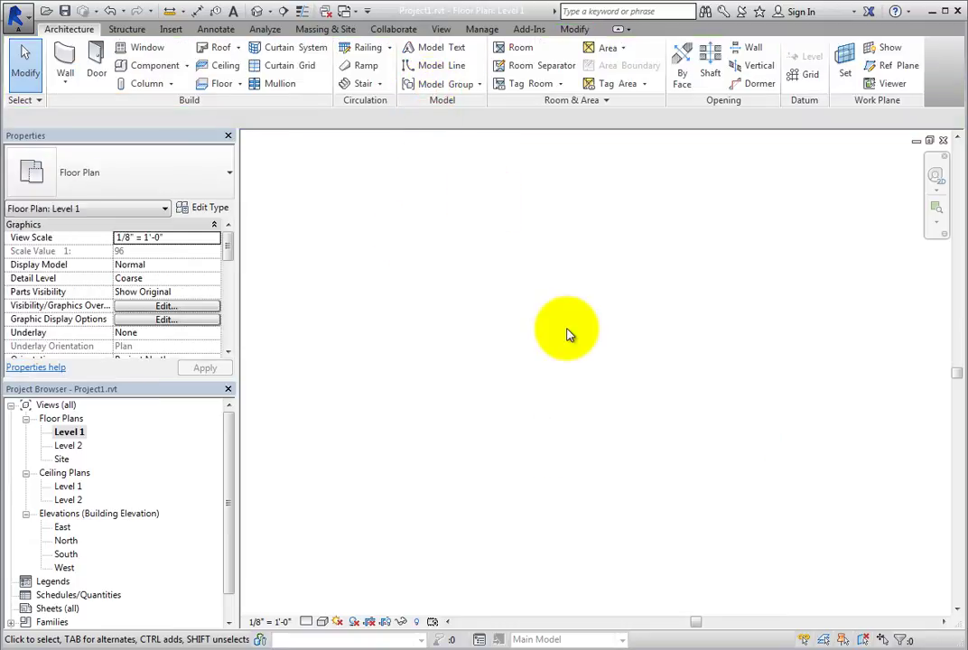
click(111, 11)
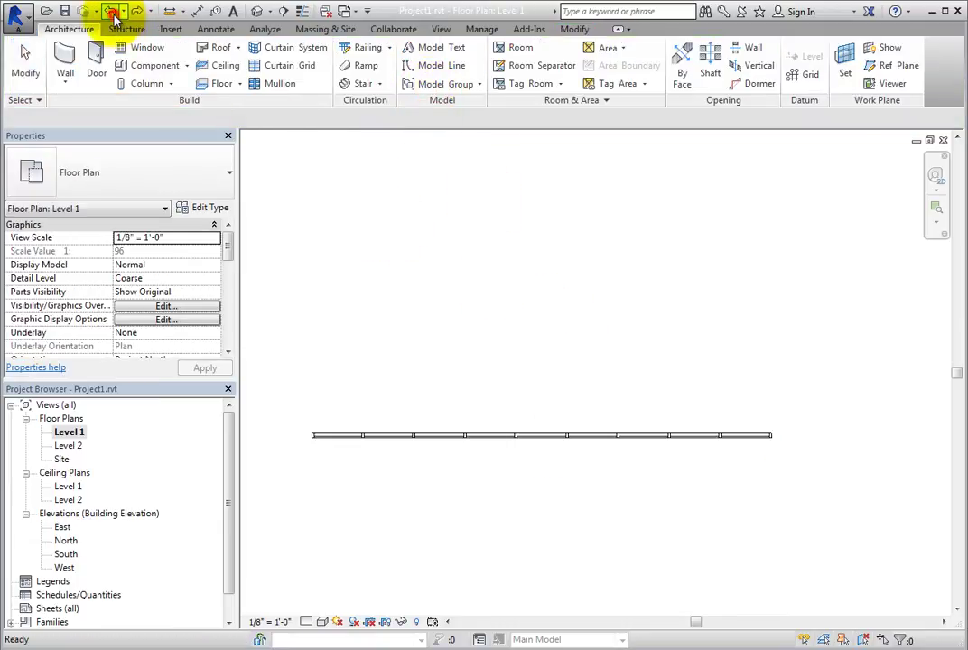
scroll(452, 416, up, 3)
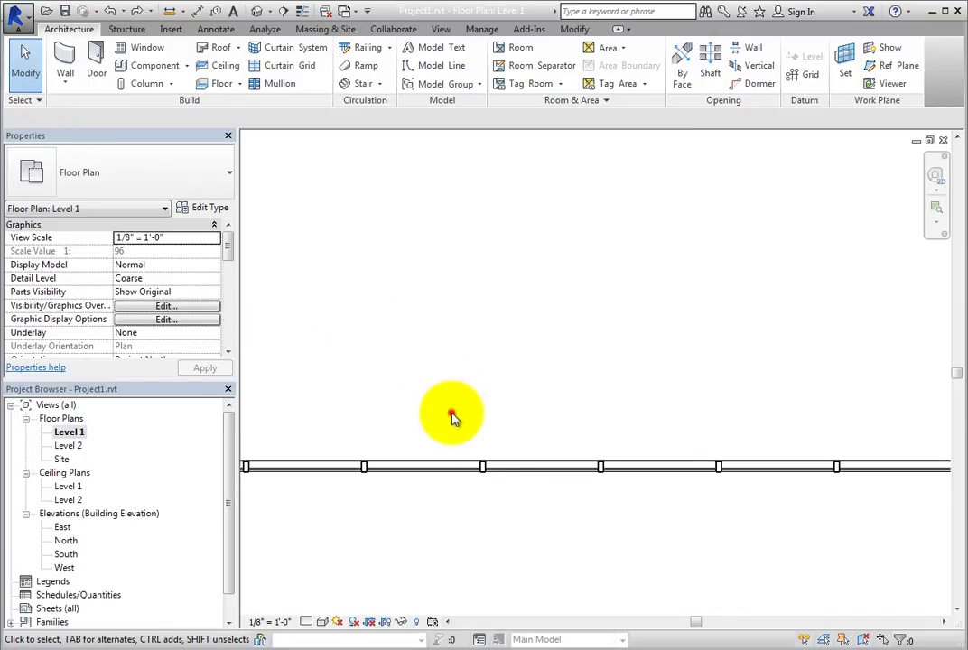
drag(452, 415, 627, 523)
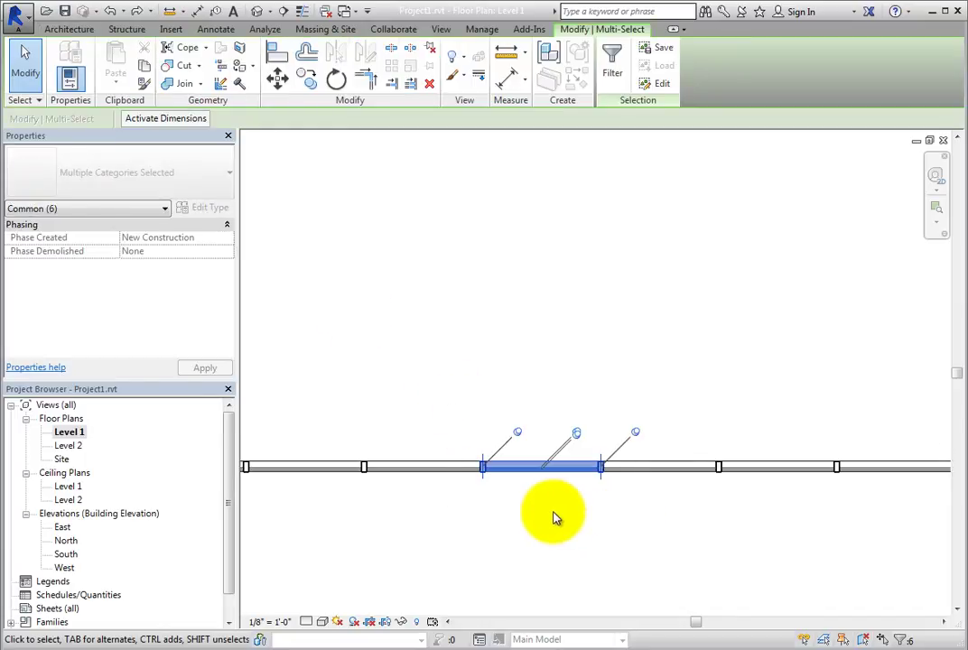